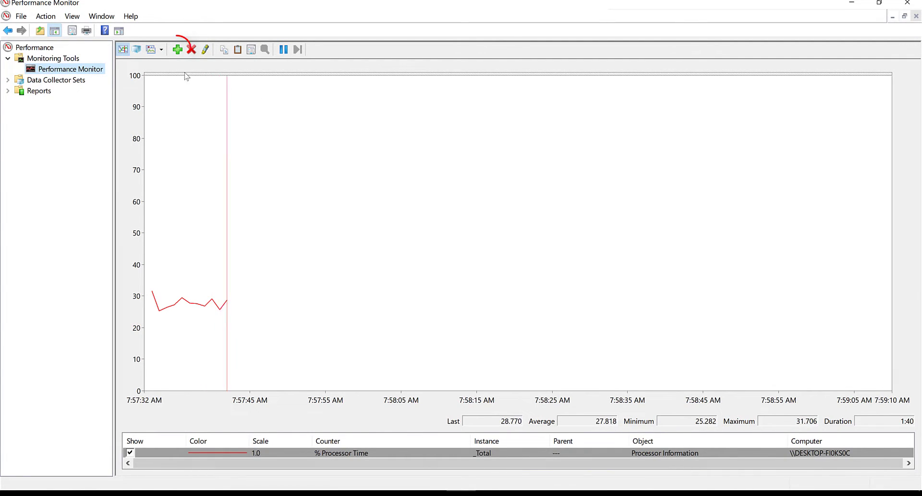
- Add the LogicalDisk % Free Space counter for instance C: to the Performance Monitor graph
left_click(178, 50)
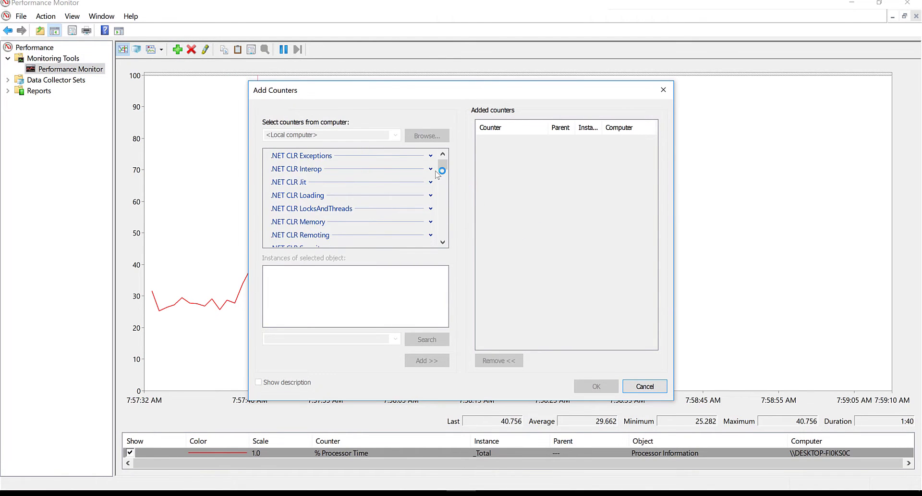
scroll(403, 207, "down", 3)
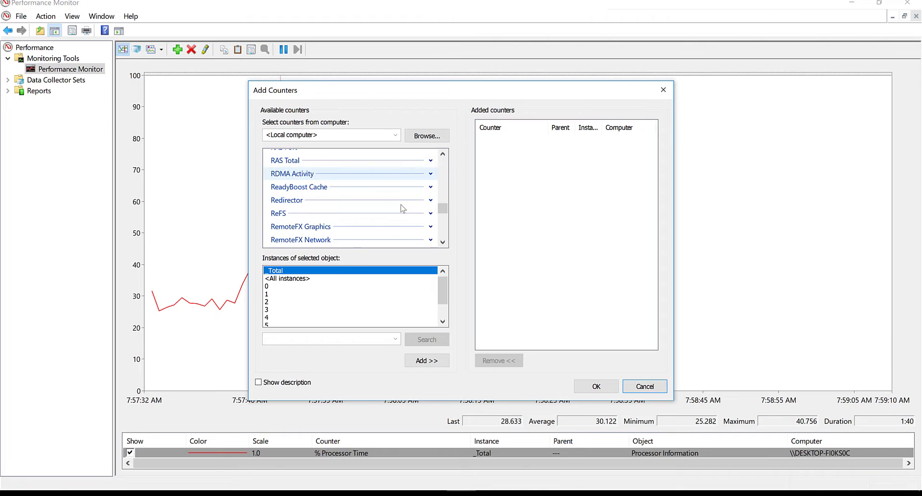
scroll(427, 202, "up", 6)
left_click_drag(442, 204, 444, 189)
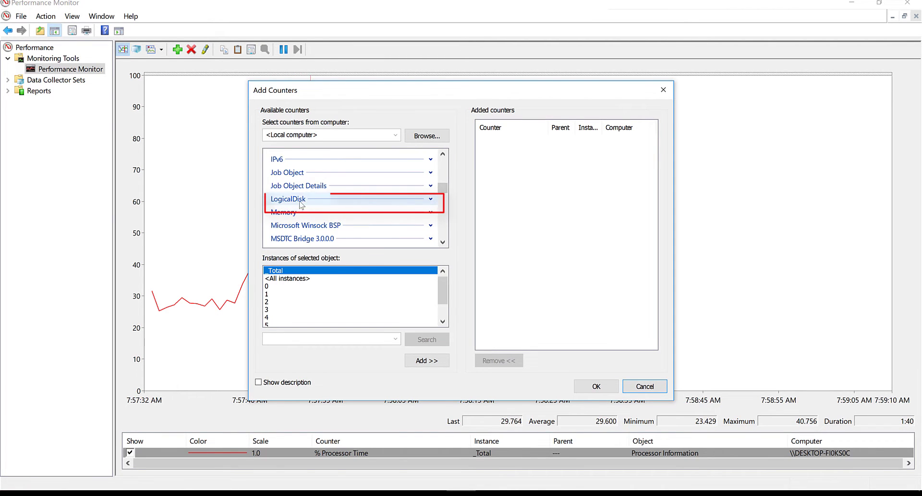
left_click(431, 198)
scroll(392, 209, "down", 1)
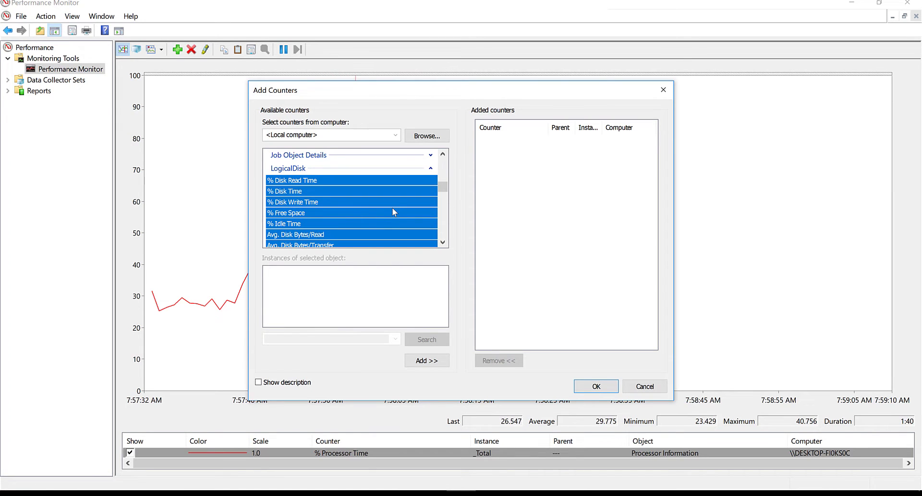
left_click(287, 213)
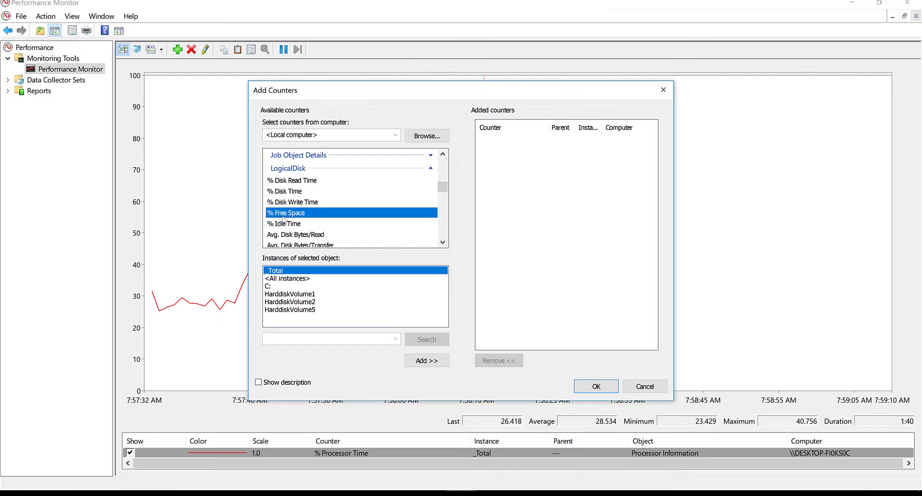
left_click(271, 286)
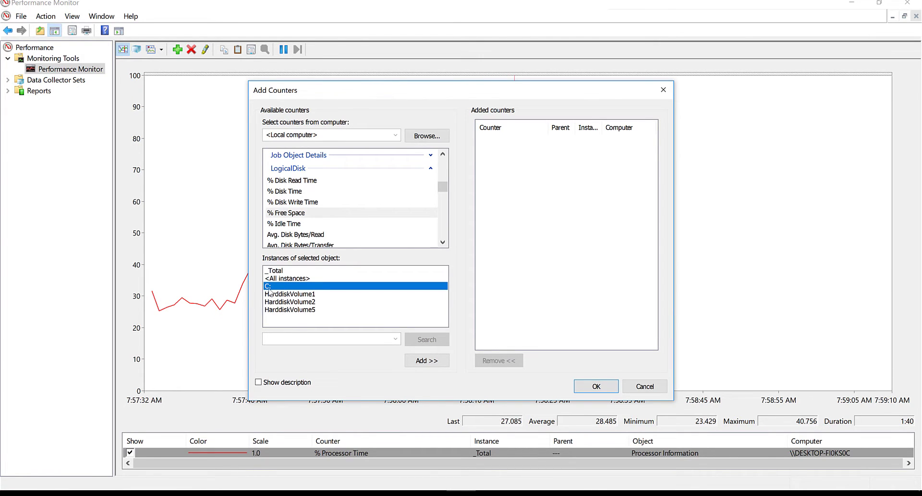
left_click(437, 361)
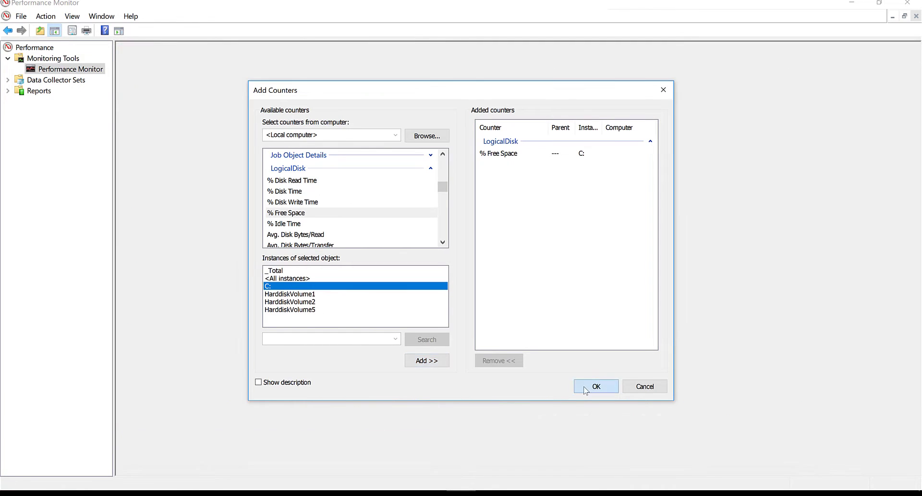
left_click(596, 385)
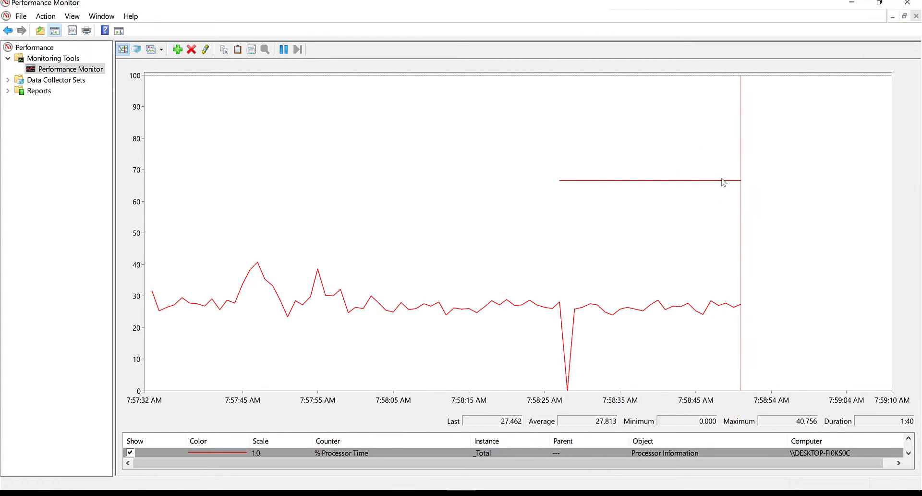
mouse_move(728, 182)
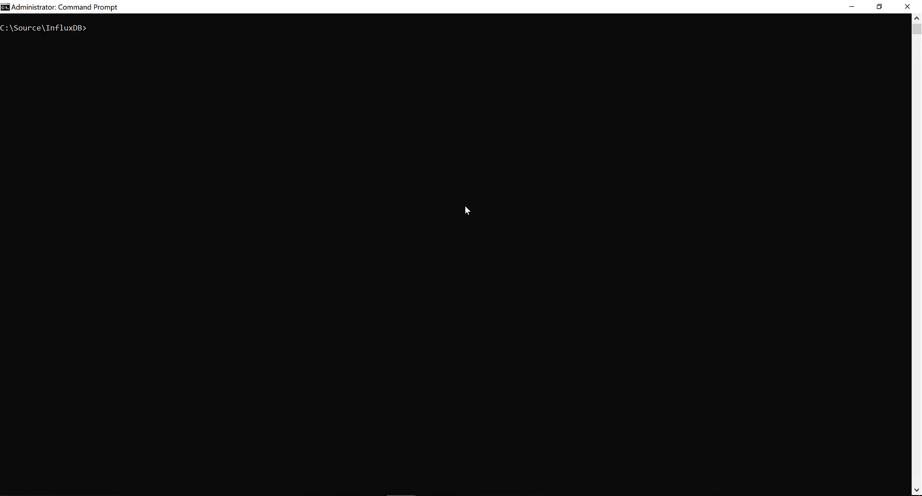
- List the C:\Source\InfluxDB folder with dir and launch the influxd database server
type("dir")
key("Return")
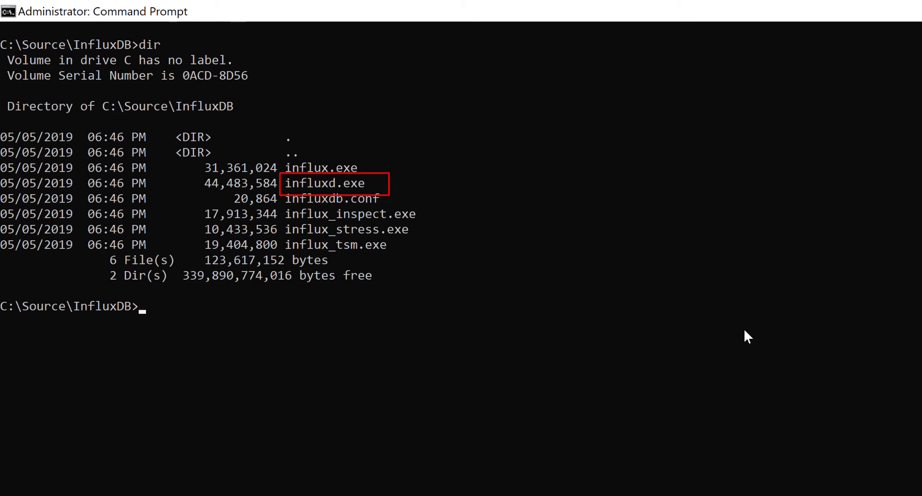
type("influx")
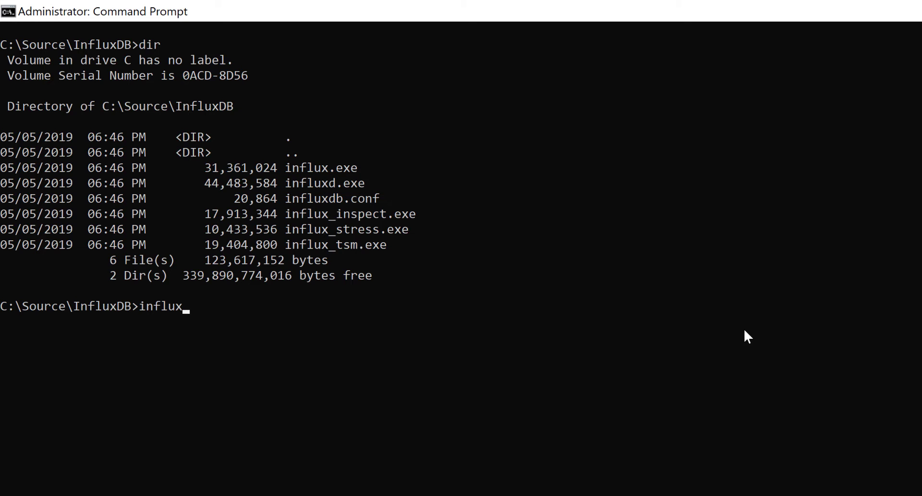
type("d")
key("Return")
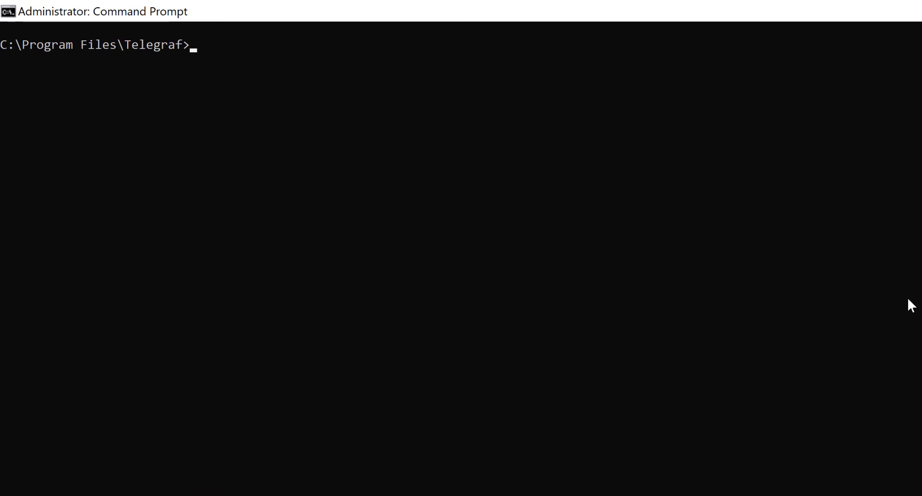
- List the Telegraf folder and install Telegraf as a service with telegraf.exe -service install
type("dir")
key("Return")
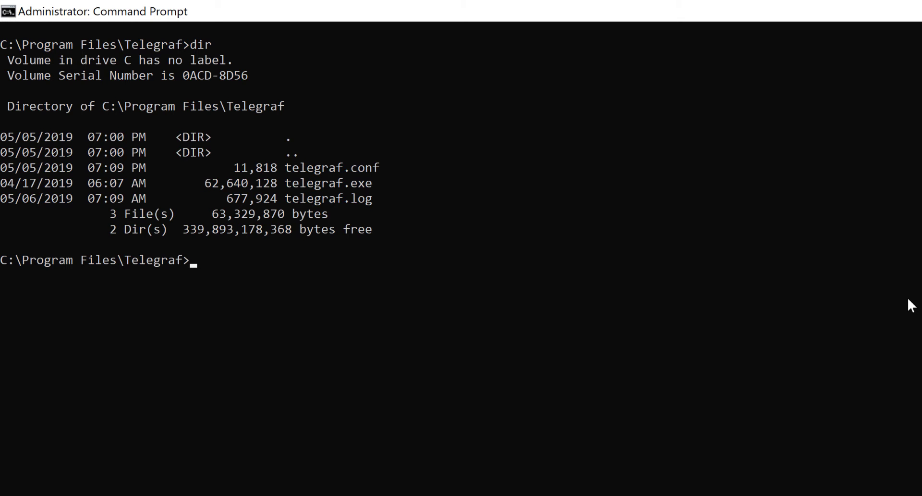
type("tel")
key("Tab")
key("Tab")
type("-service install")
key("Return")
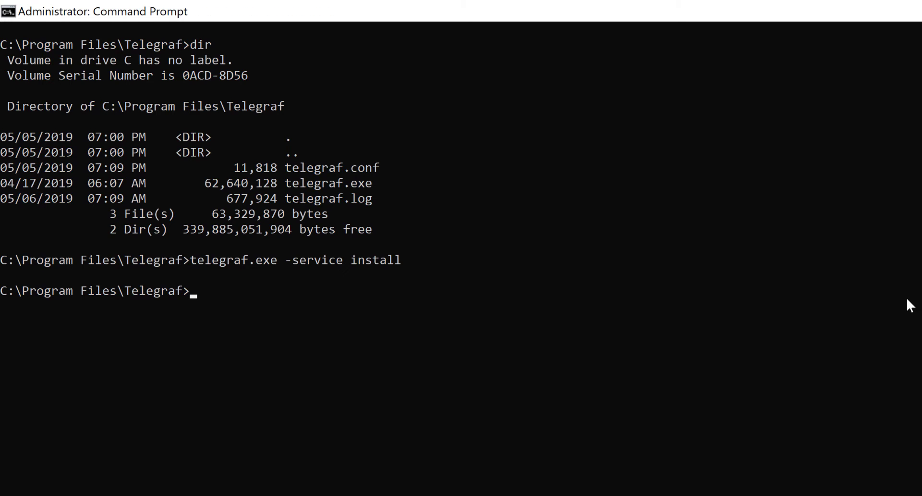
- Start the service with net start telegraf and list the folder to confirm telegraf.log
type("net start telegragf")
key("BackSpace")
key("BackSpace")
type("f")
key("Return")
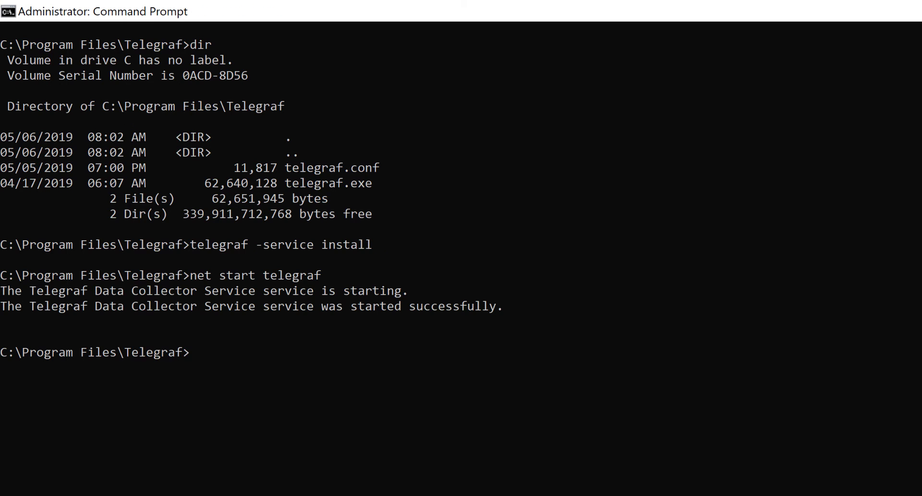
type("dir")
key("Return")
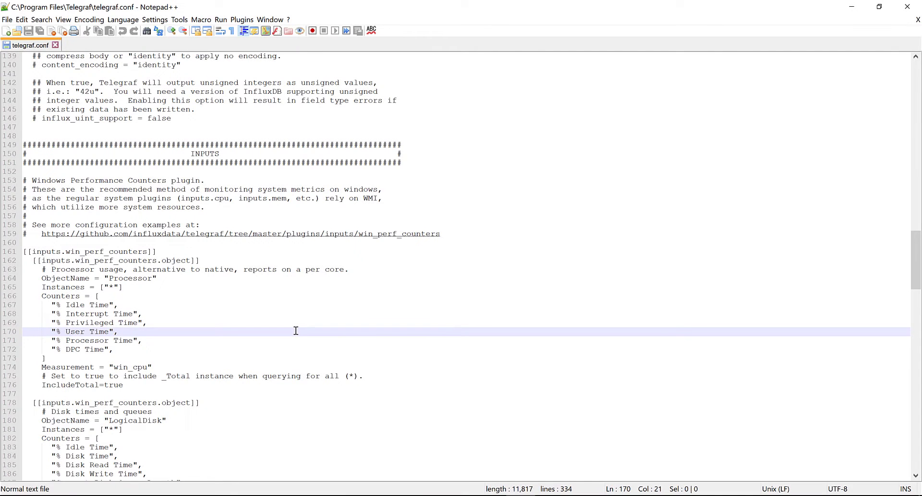
- Scroll through telegraf.conf's inputs, highlighting the win_perf plugin heading and the Processor object
scroll(296, 330, "down", 1)
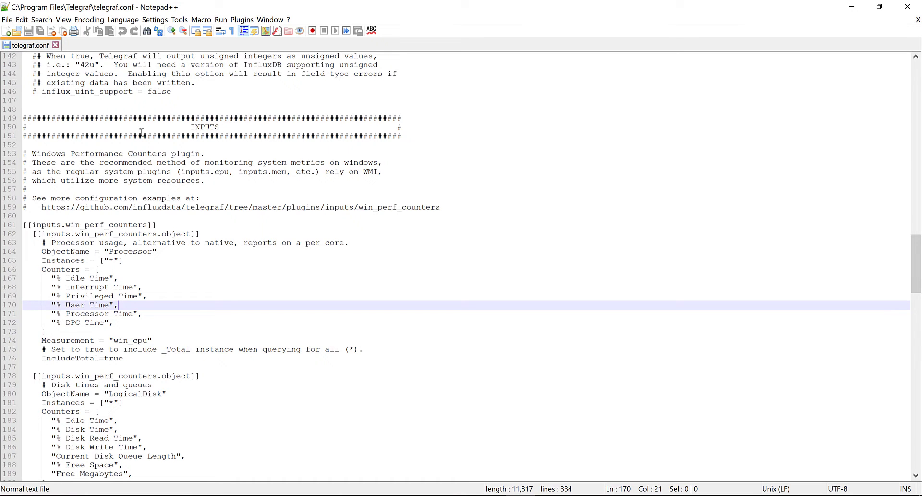
left_click_drag(234, 127, 27, 144)
left_click(220, 162)
scroll(282, 218, "down", 1)
scroll(282, 217, "down", 2)
left_click(66, 145)
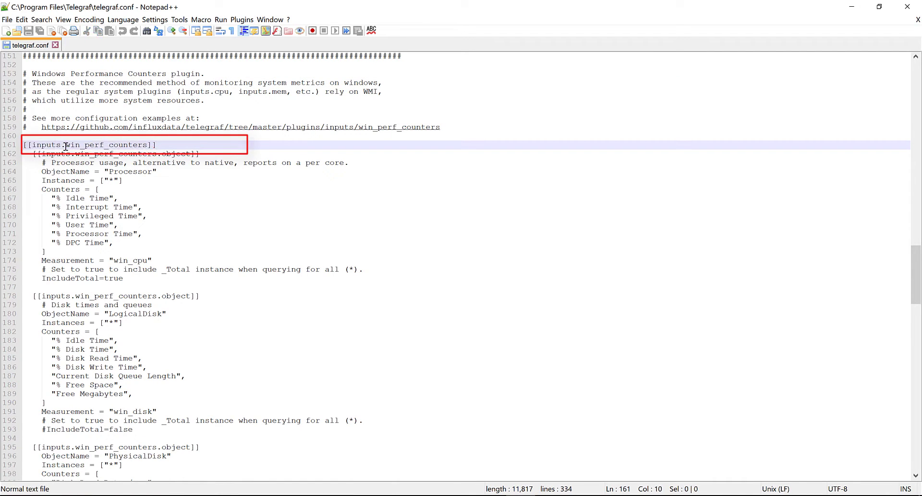
left_click_drag(65, 145, 143, 145)
left_click(217, 186)
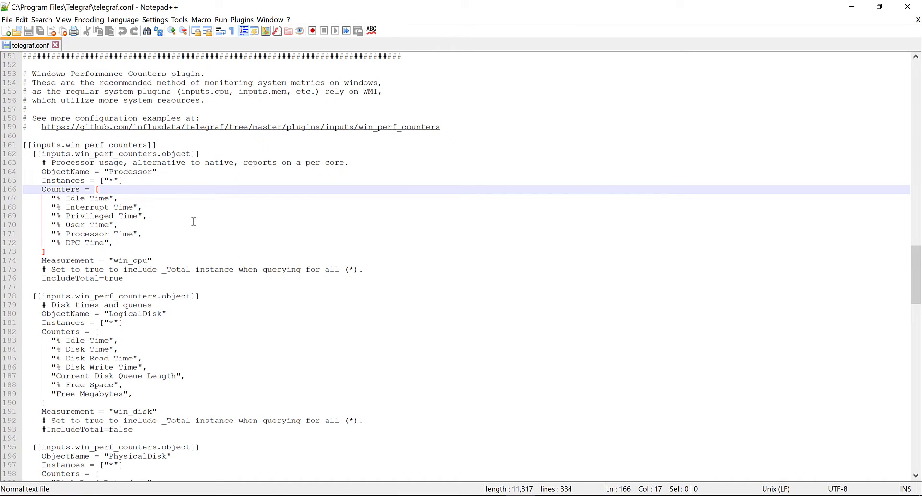
double_click(131, 172)
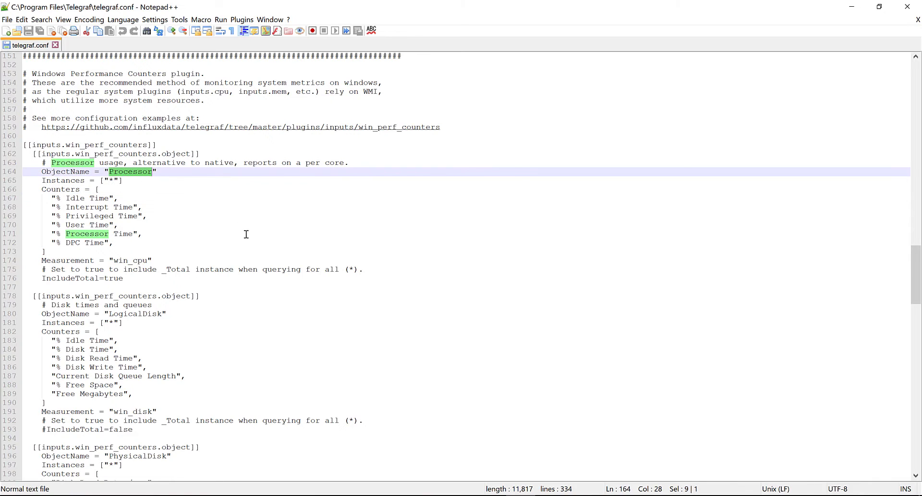
- Highlight the LogicalDisk % Free Space counter and the win_disk measurement name
scroll(247, 235, "down", 3)
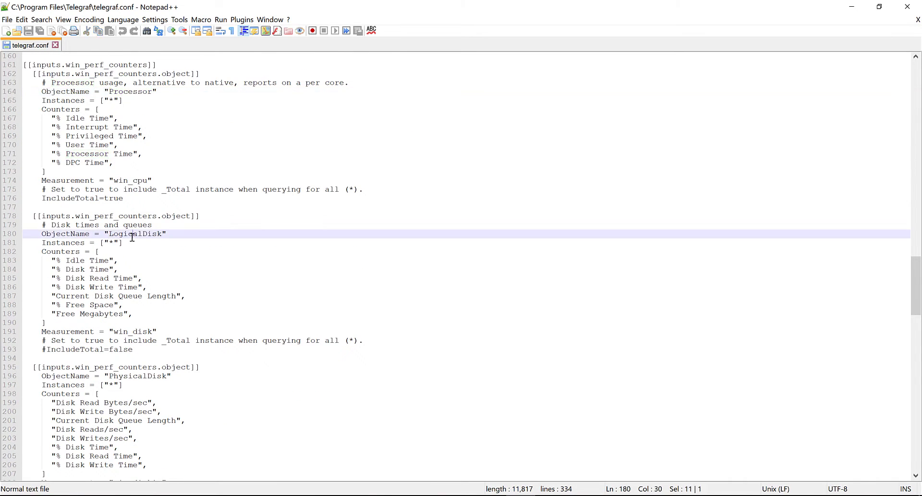
scroll(353, 282, "down", 1)
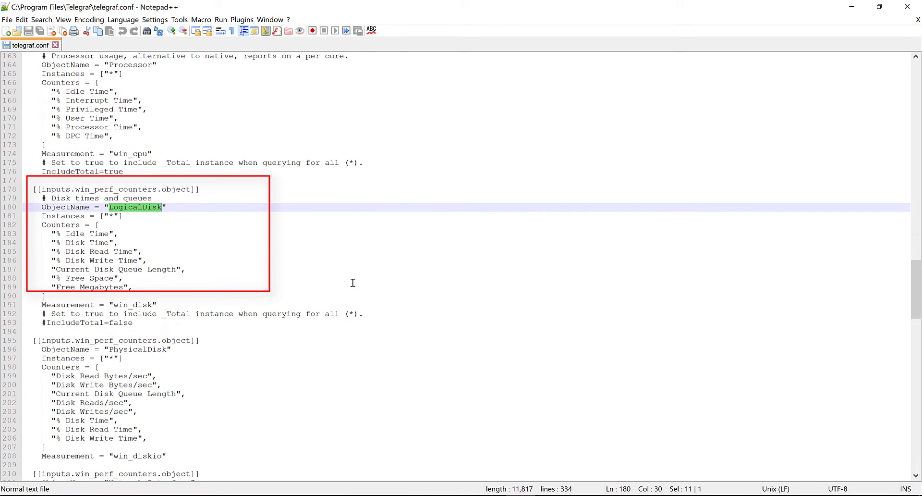
scroll(353, 282, "down", 2)
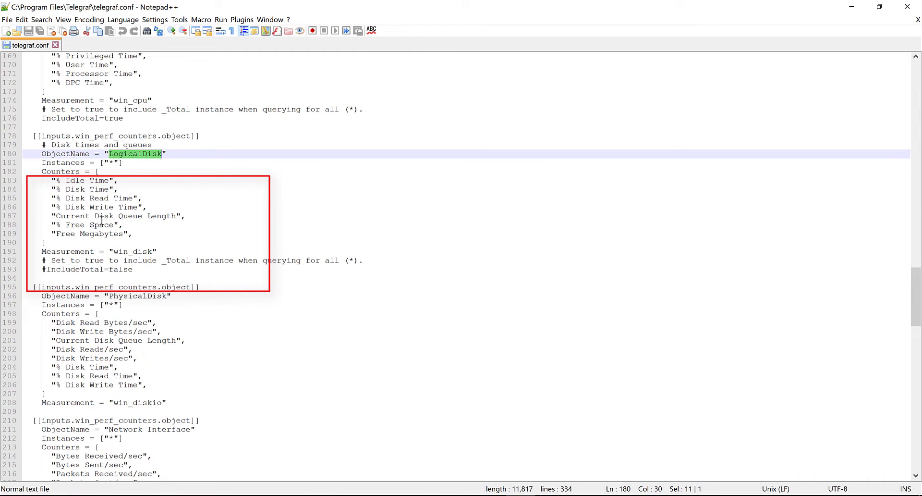
left_click_drag(56, 224, 115, 225)
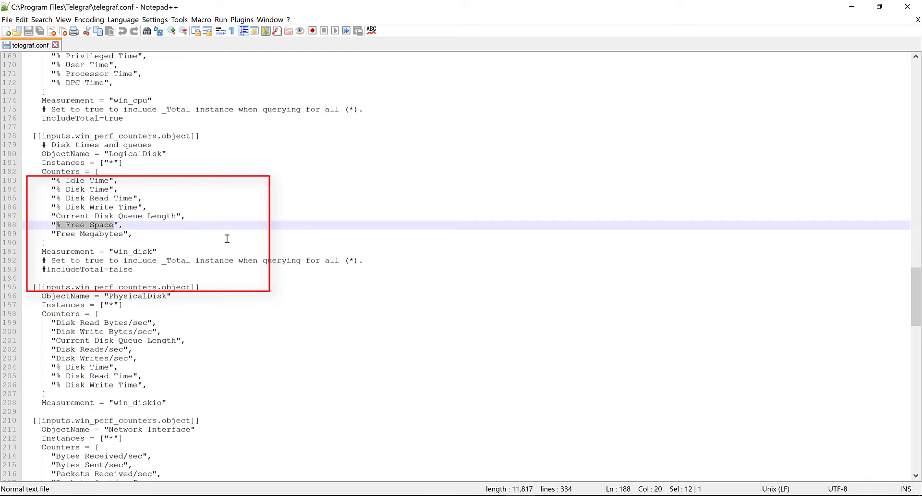
double_click(128, 251)
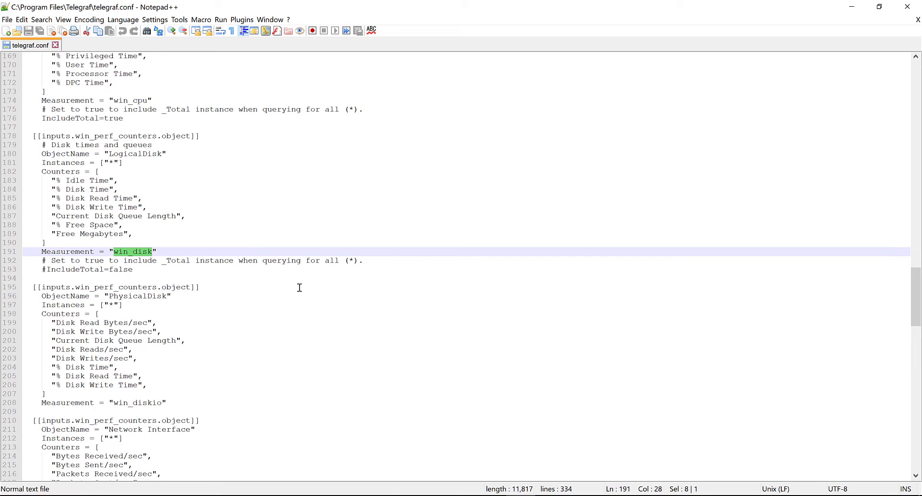
scroll(299, 287, "down", 1)
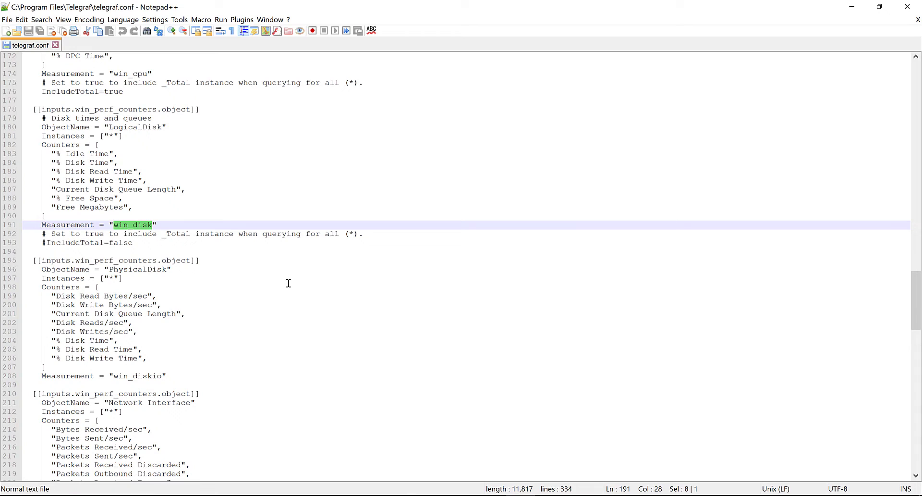
left_click(289, 283)
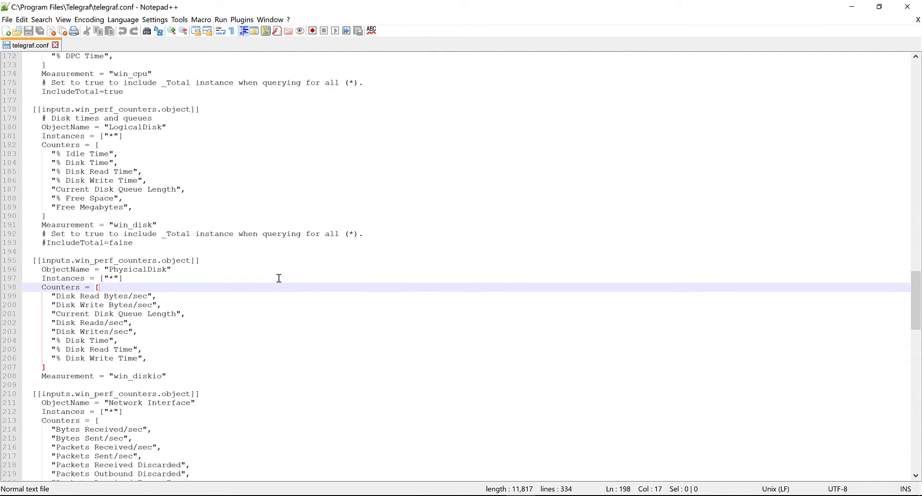
left_click_drag(57, 199, 115, 198)
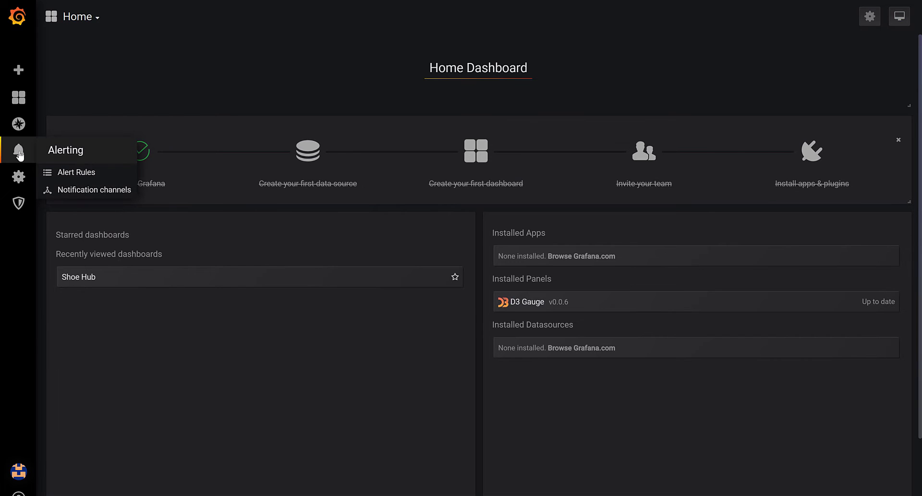
mouse_move(21, 178)
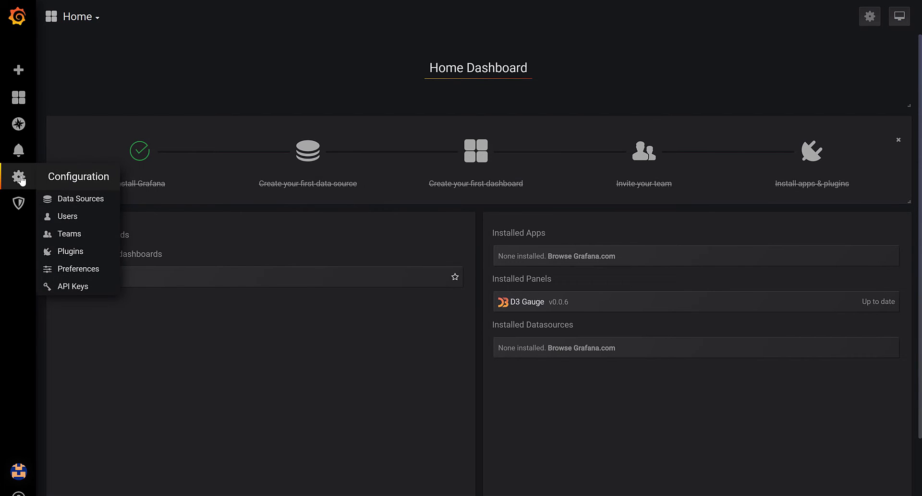
left_click(90, 199)
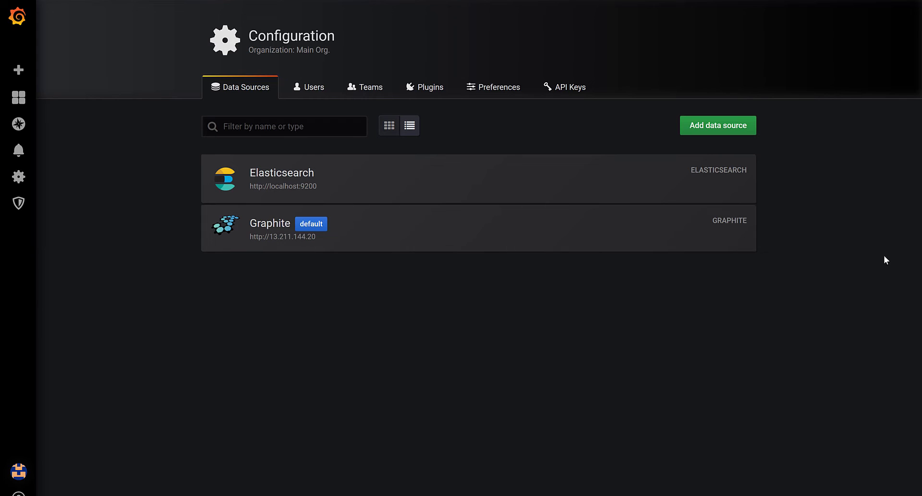
left_click(739, 132)
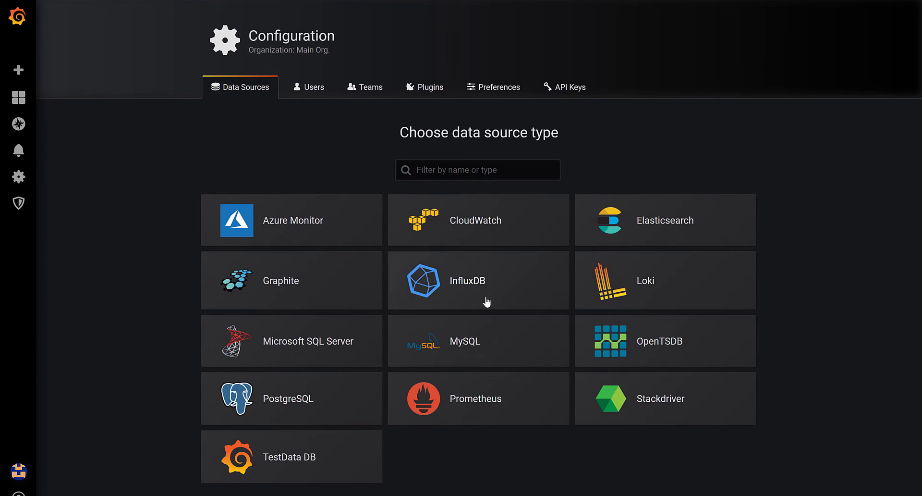
left_click(432, 294)
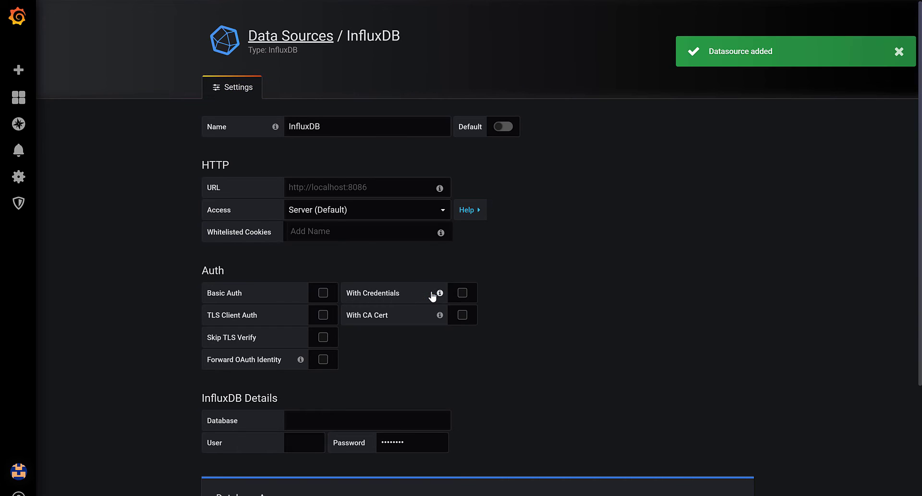
left_click(375, 189)
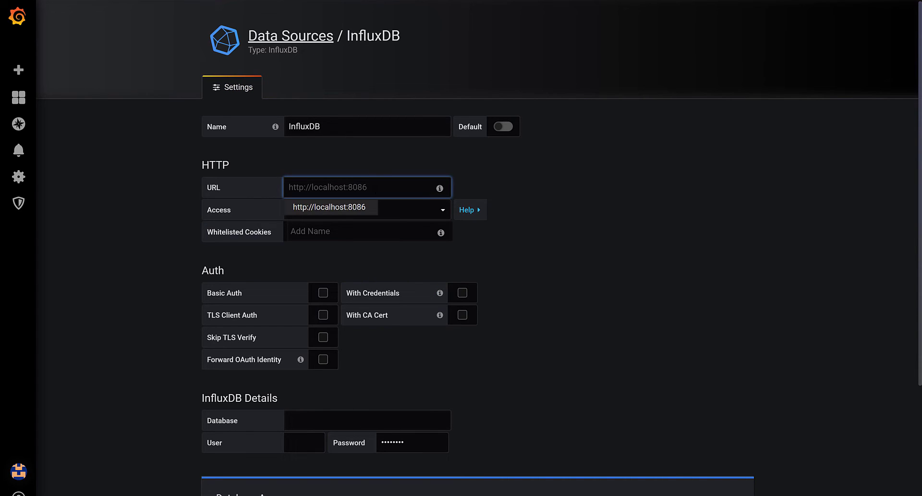
left_click(353, 210)
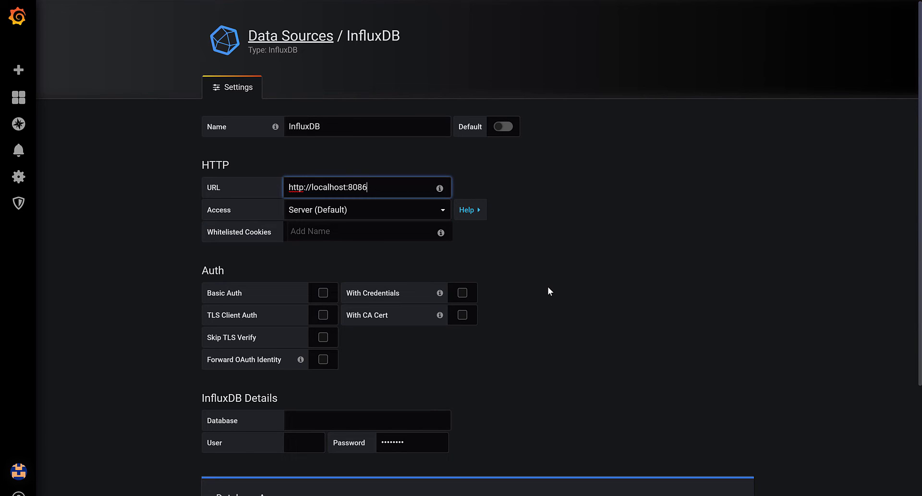
scroll(550, 291, "down", 1)
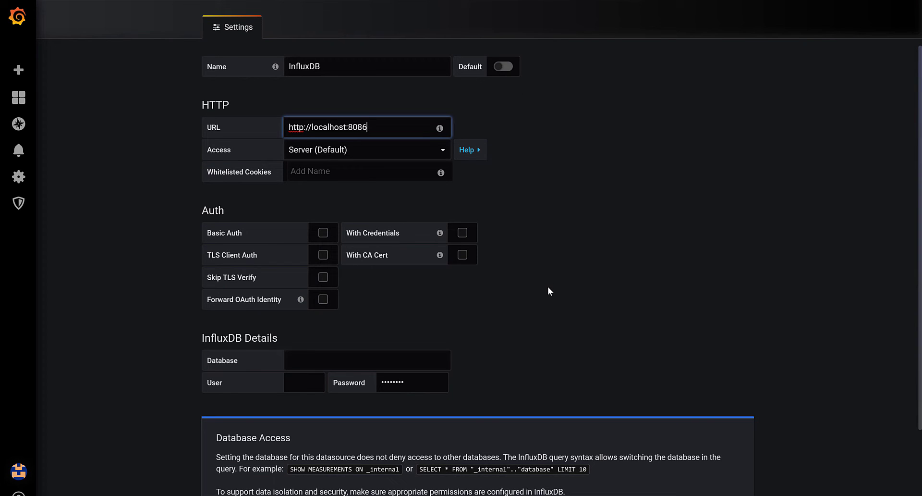
left_click(549, 291)
- Set the data source's database to telegraf
scroll(549, 291, "down", 1)
scroll(545, 298, "up", 1)
scroll(544, 300, "down", 1)
scroll(484, 304, "down", 1)
left_click(357, 244)
type("telegraf")
left_click(477, 246)
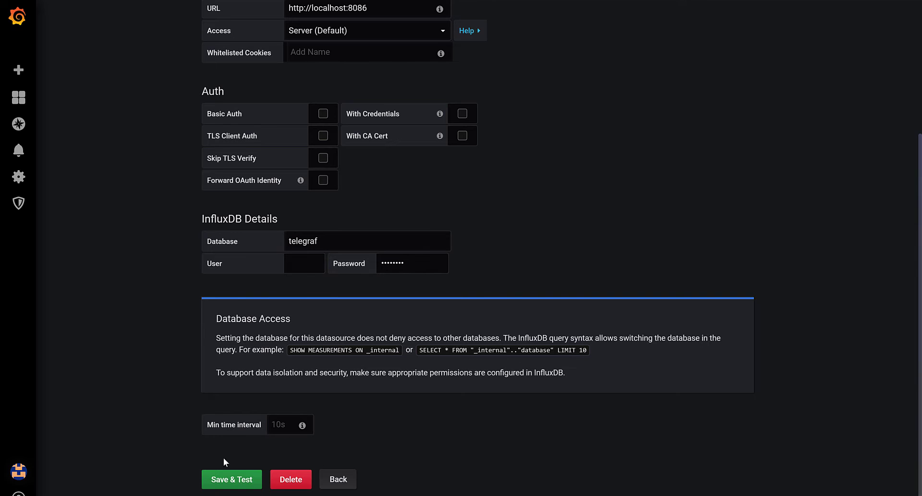
- Save and test the data source, then return to the Home Dashboard
left_click(238, 479)
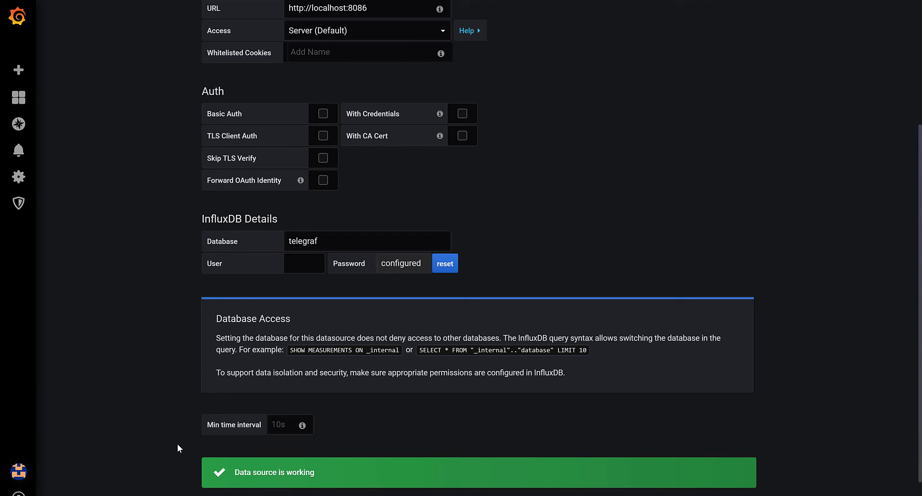
scroll(177, 448, "down", 1)
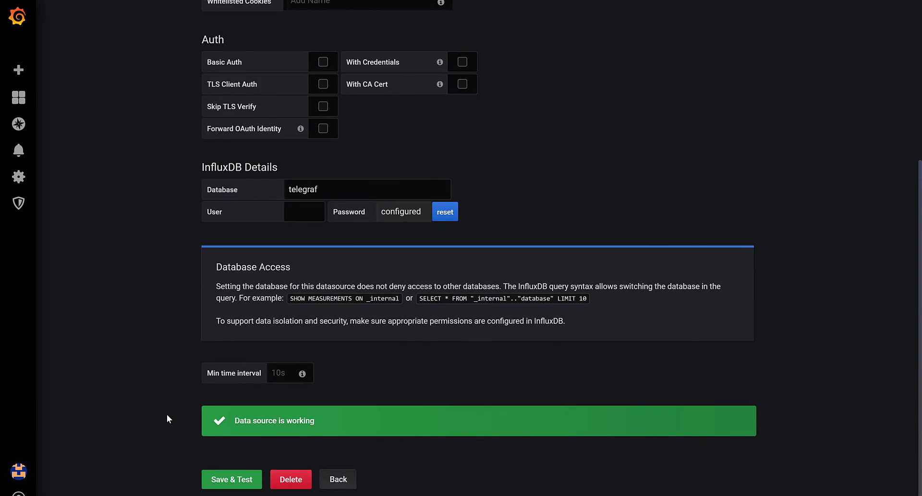
mouse_move(16, 147)
mouse_move(19, 96)
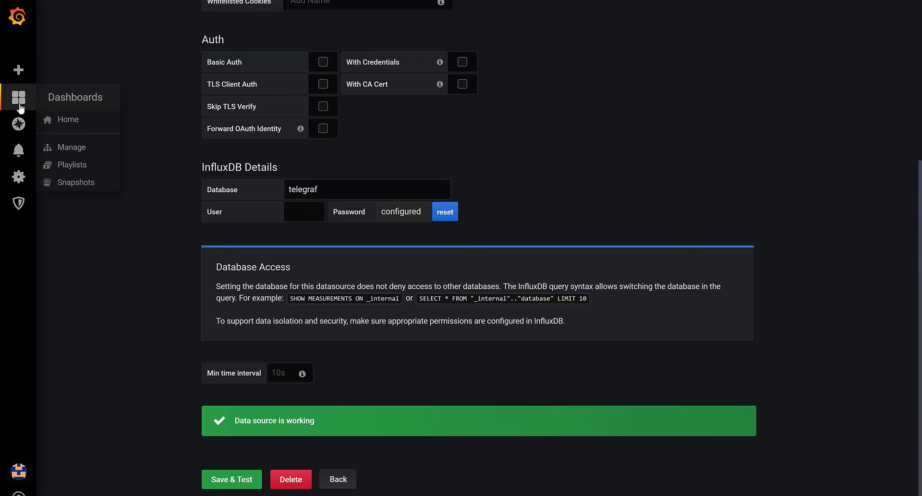
left_click(54, 119)
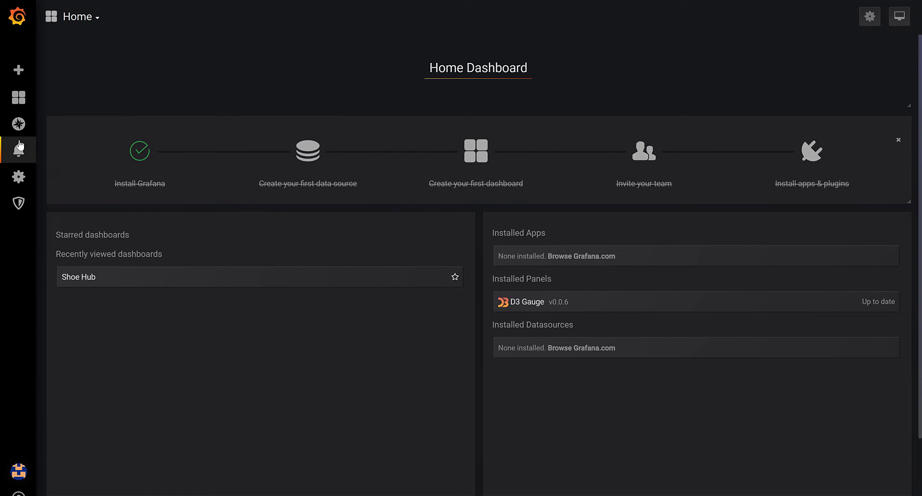
- Create a new dashboard from Dashboards > Manage with a Graph visualization as its first panel
mouse_move(19, 98)
left_click(67, 148)
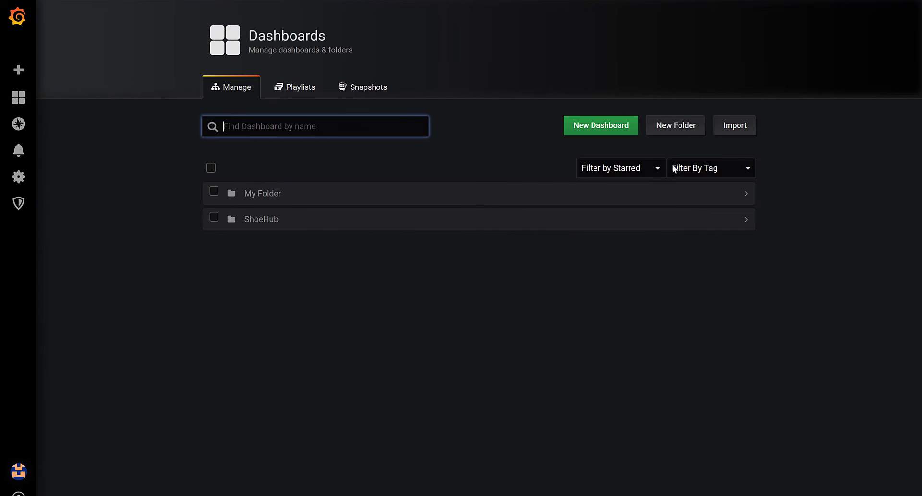
left_click(587, 125)
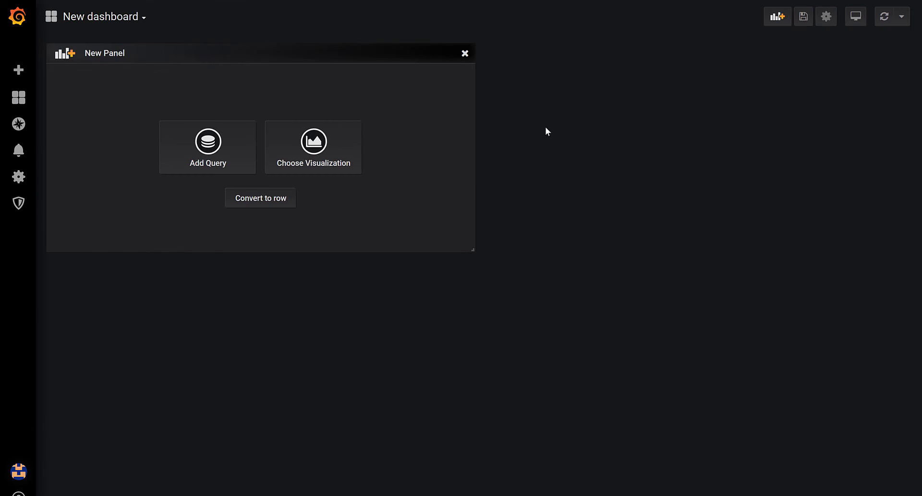
left_click(305, 160)
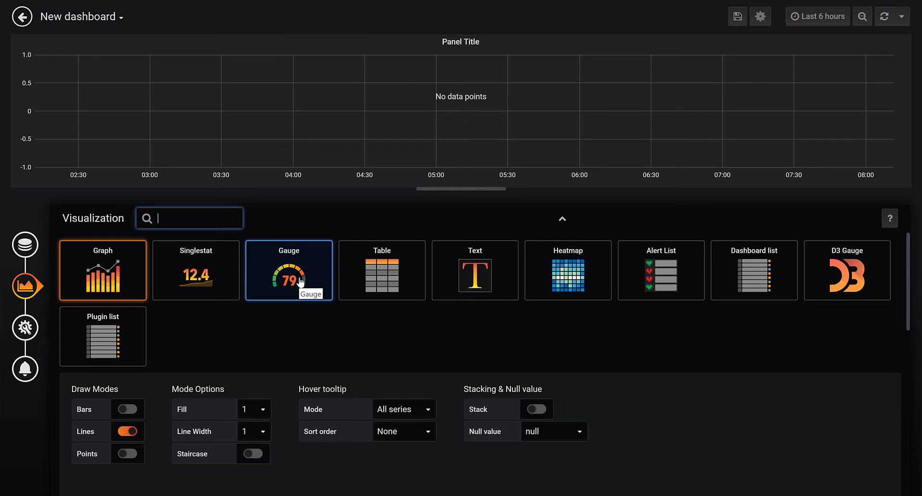
left_click(117, 283)
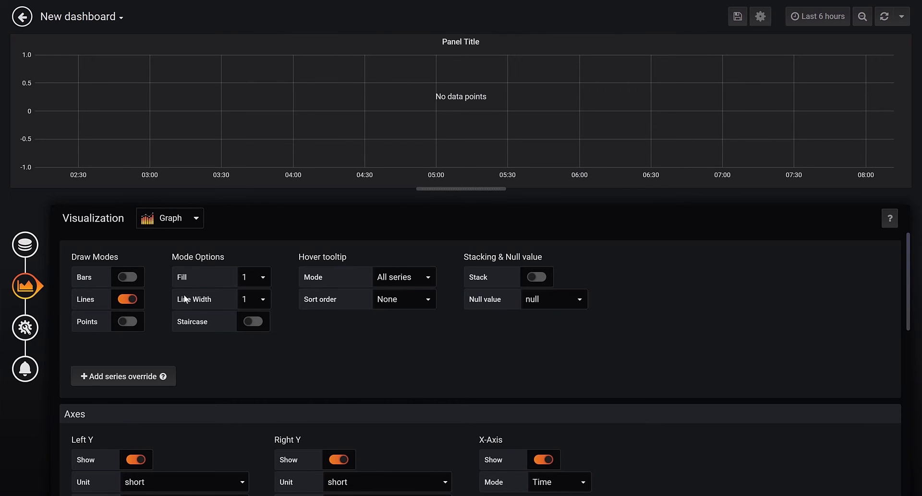
- Query InfluxDB's win_disk measurement with the default retention policy, graphing mean Percent_Free_Space
left_click(25, 244)
left_click(215, 219)
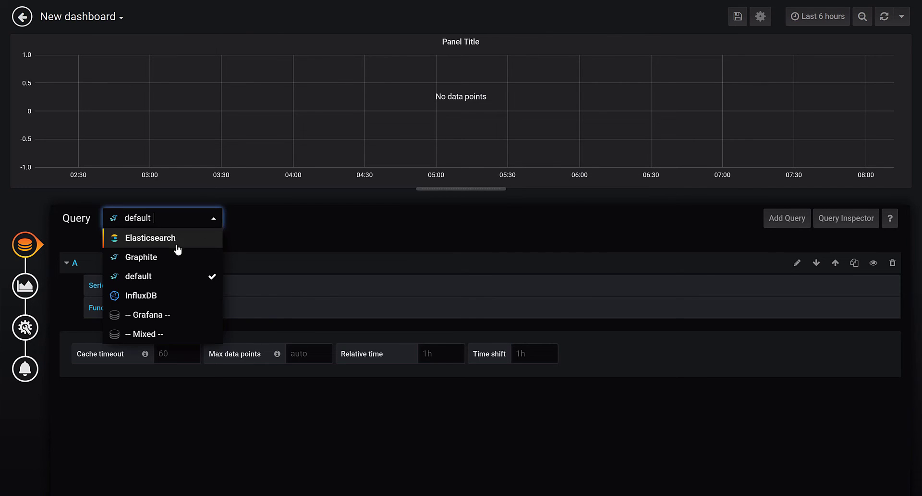
left_click(158, 296)
left_click(159, 286)
left_click(230, 248)
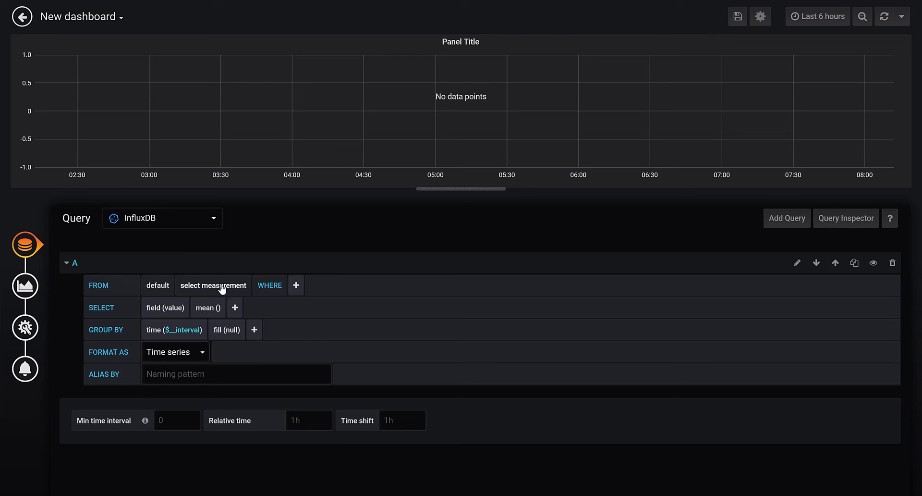
left_click(222, 288)
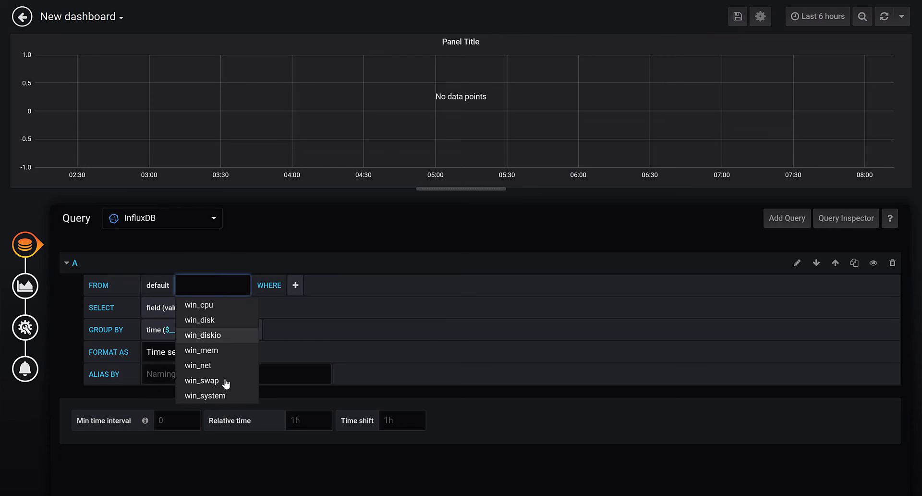
left_click(201, 320)
left_click(175, 310)
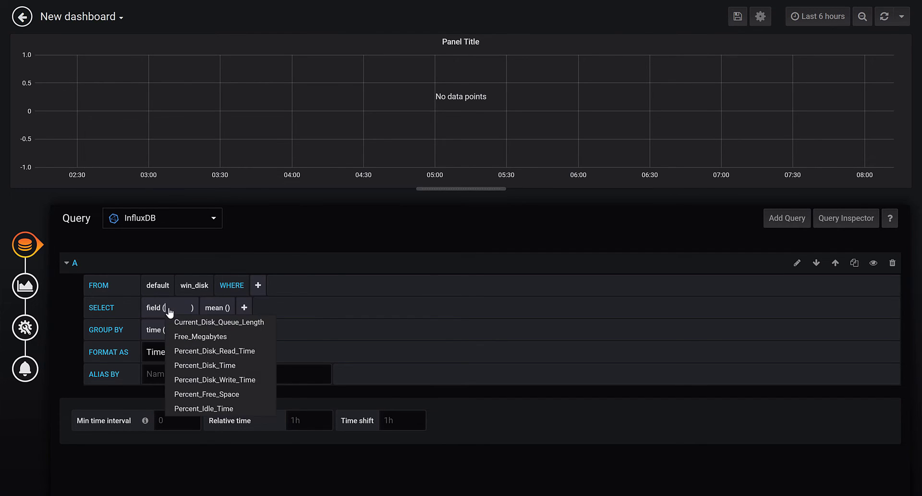
left_click(214, 394)
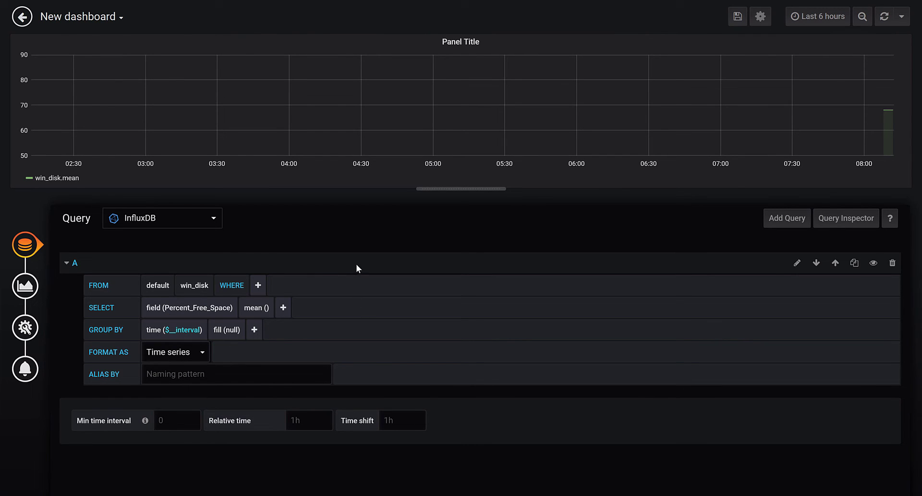
- Show the last 5 minutes and set the graph's null value handling to connected
left_click(825, 19)
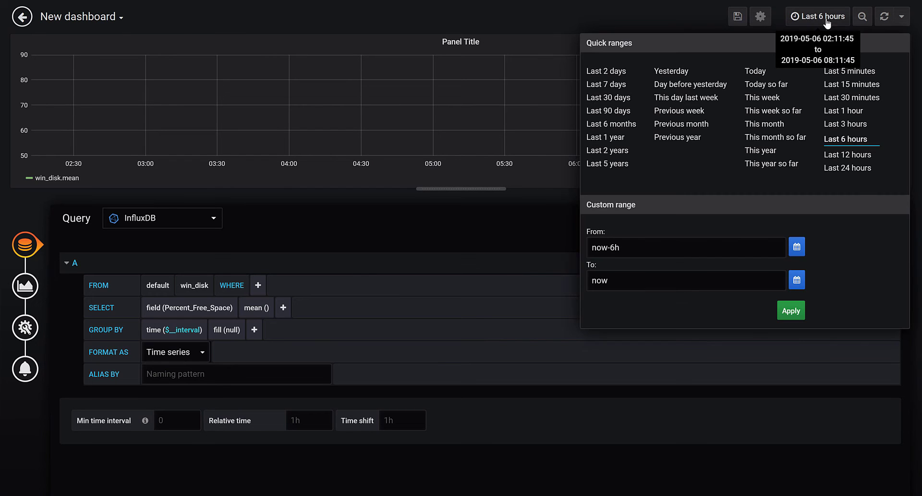
left_click(841, 72)
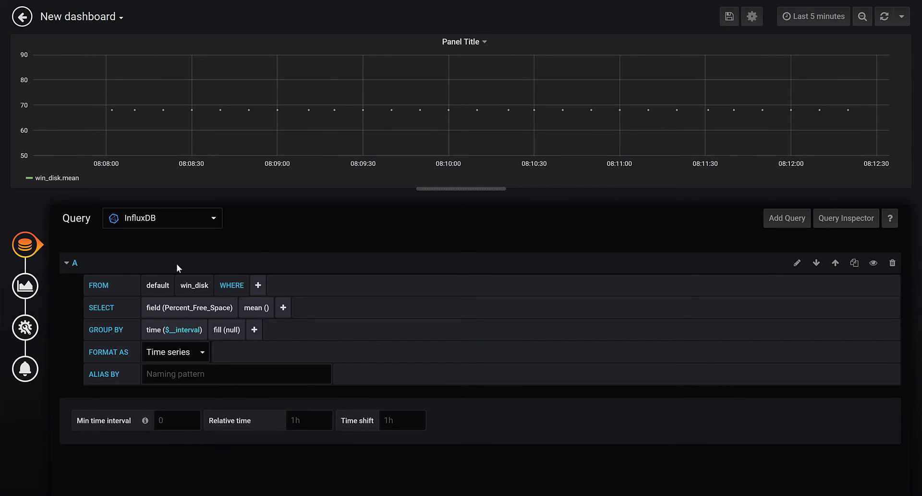
left_click(24, 286)
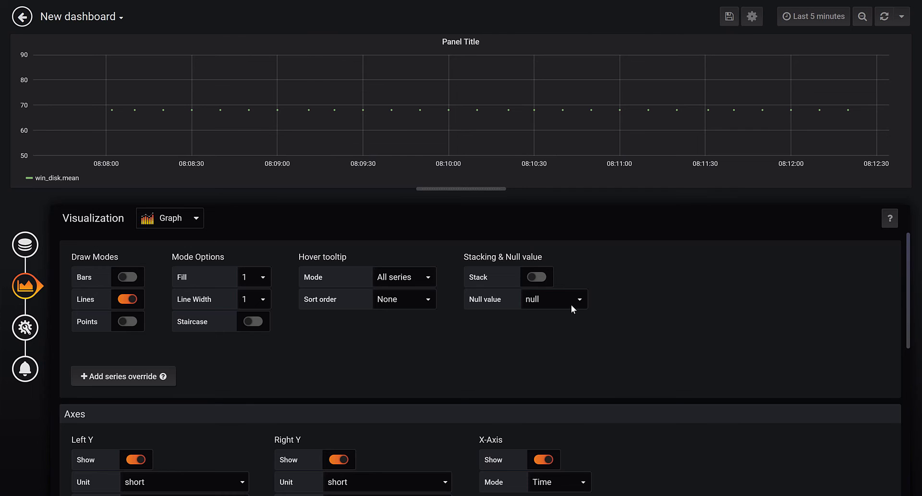
left_click(573, 308)
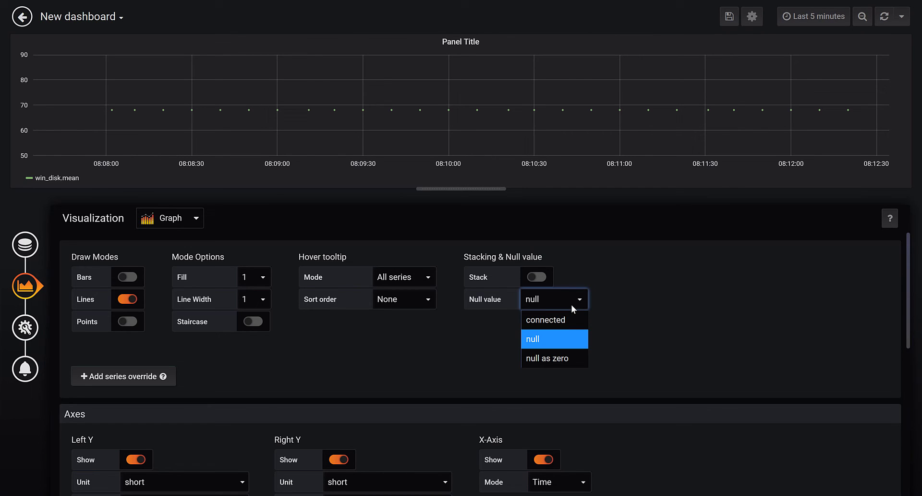
left_click(550, 321)
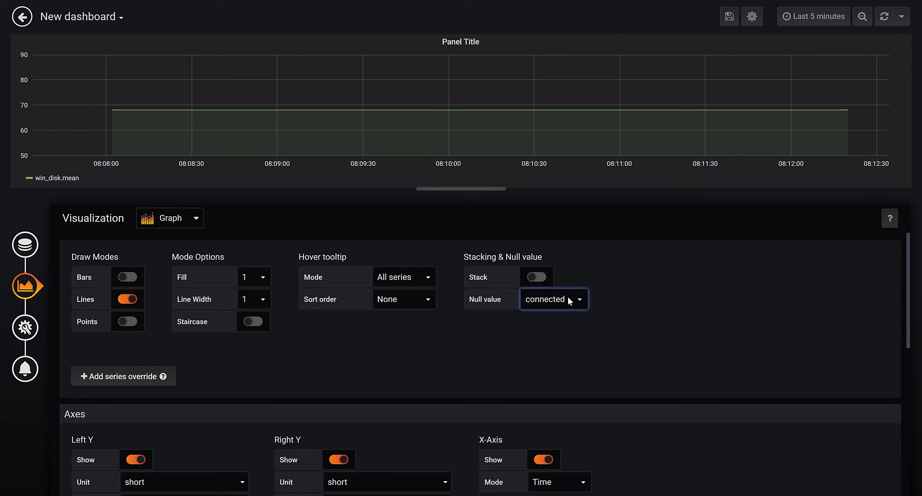
- Try 'null as zero', revert to connected, and toggle Lines off and back on
left_click(568, 296)
left_click(551, 356)
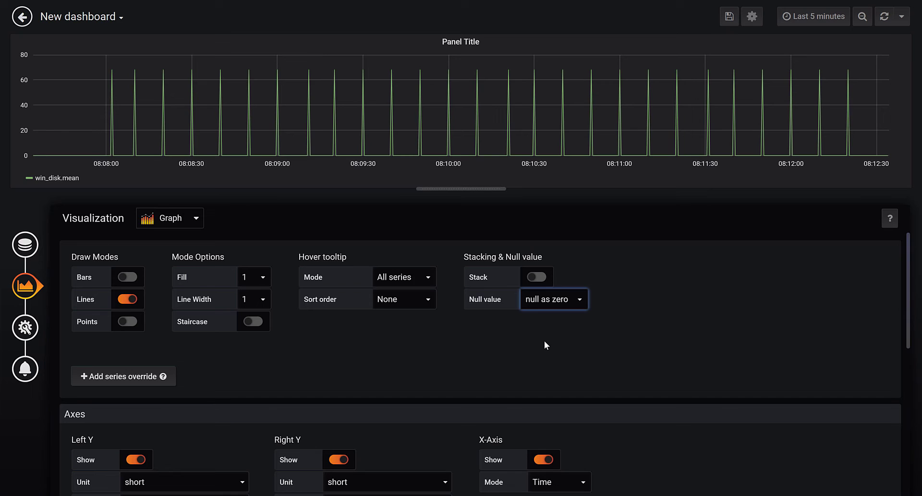
left_click(584, 302)
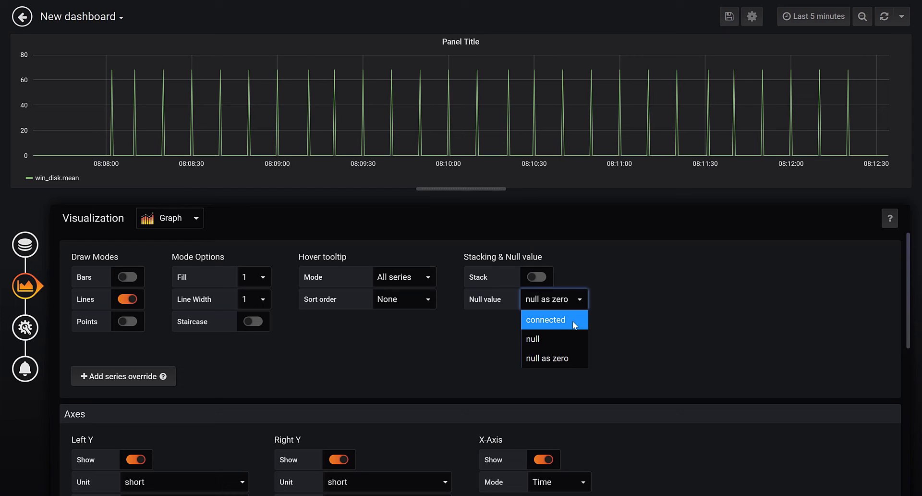
left_click(573, 320)
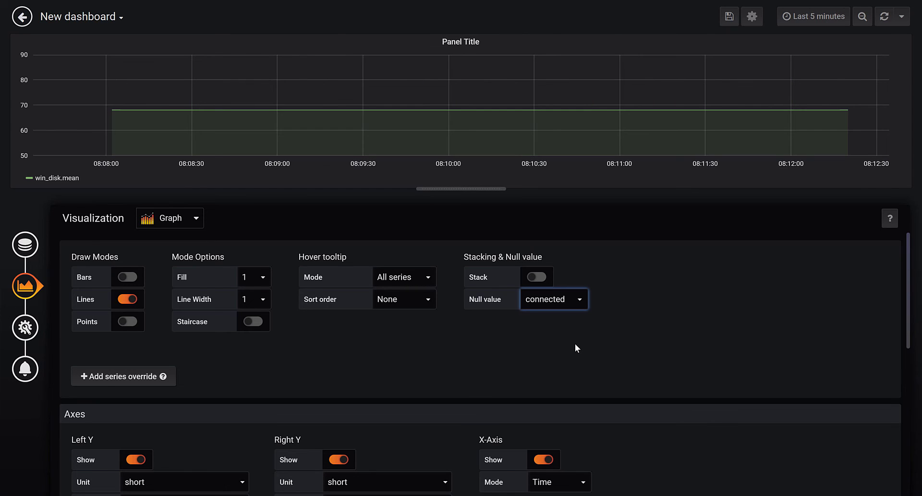
left_click(128, 300)
left_click(129, 299)
- Label the left Y axis '% Free Disk Space' with Y-Min 1 and Y-Max 100
scroll(725, 346, "down", 3)
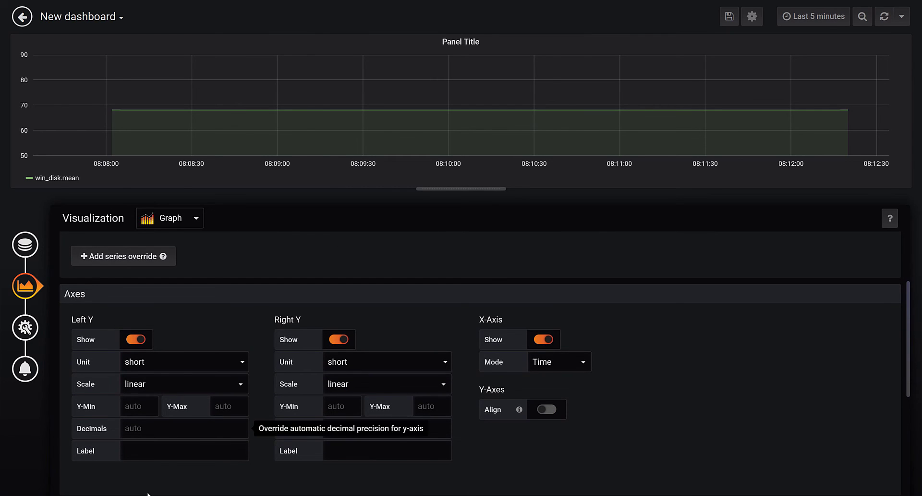
left_click(155, 450)
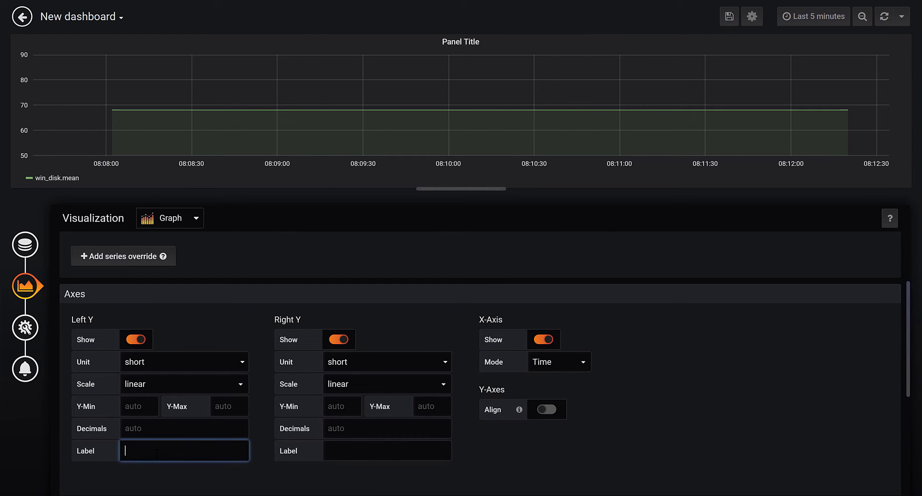
type("% Free Disk Space")
left_click(586, 429)
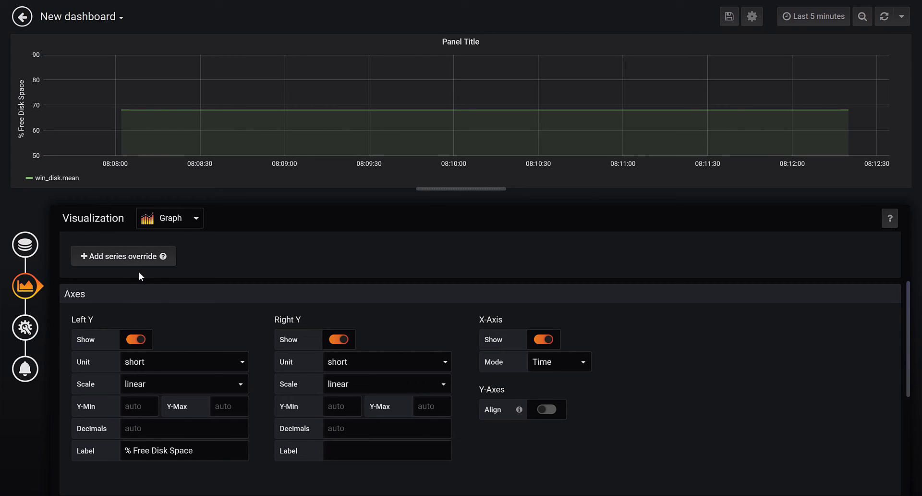
left_click(139, 405)
type("1")
left_click(224, 407)
type("100")
left_click(774, 451)
- Rename the panel title from Panel Title to 'Disk Space'
scroll(527, 453, "down", 1)
scroll(527, 451, "down", 5)
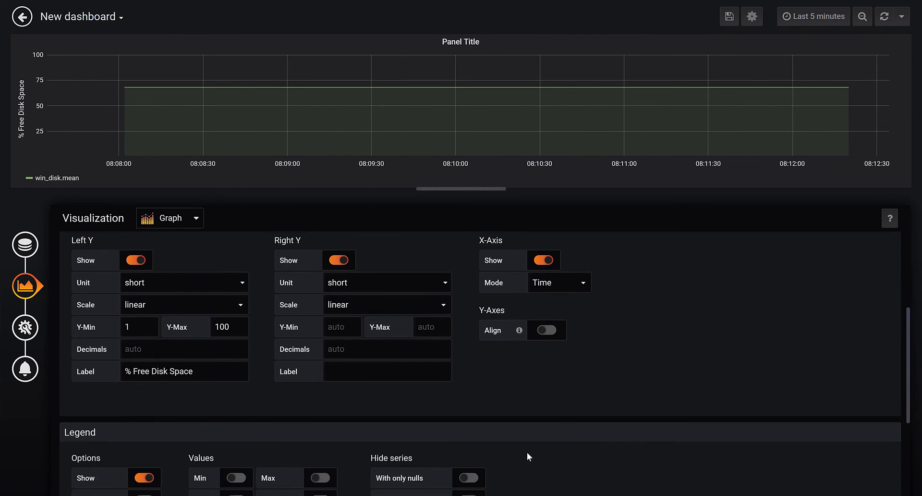
left_click(25, 327)
left_click_drag(182, 263, 2, 262)
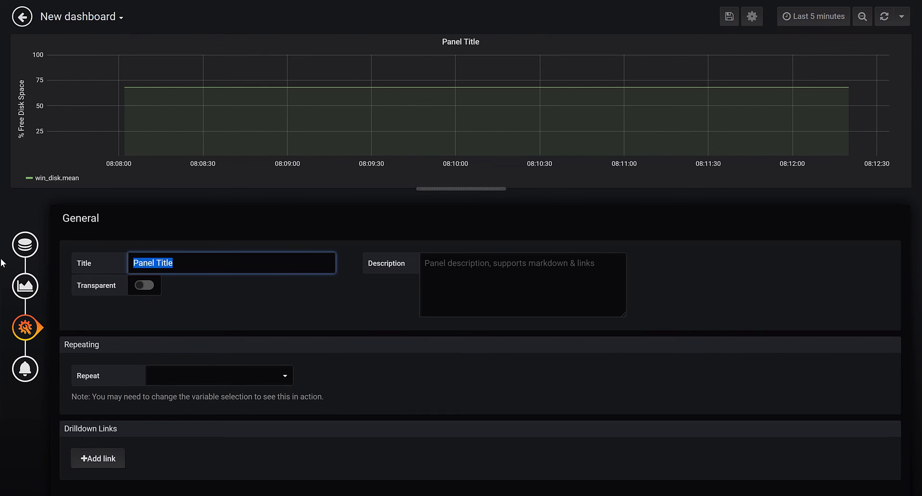
type("Disk Space")
- Create an alert rule on the panel that triggers when the value IS BELOW 10
left_click(25, 368)
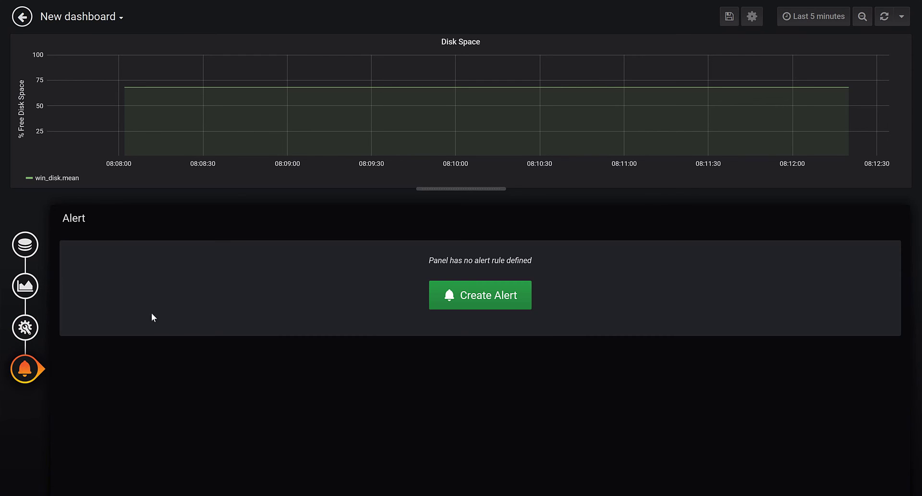
left_click(502, 298)
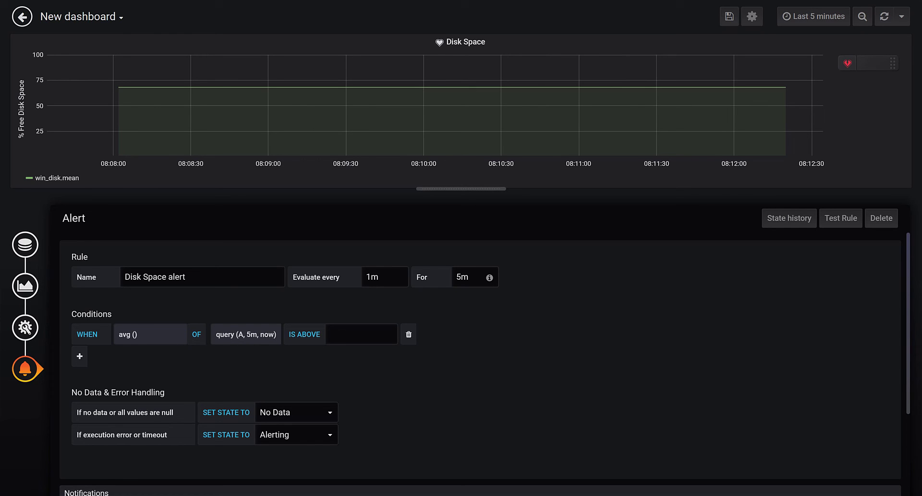
left_click(321, 336)
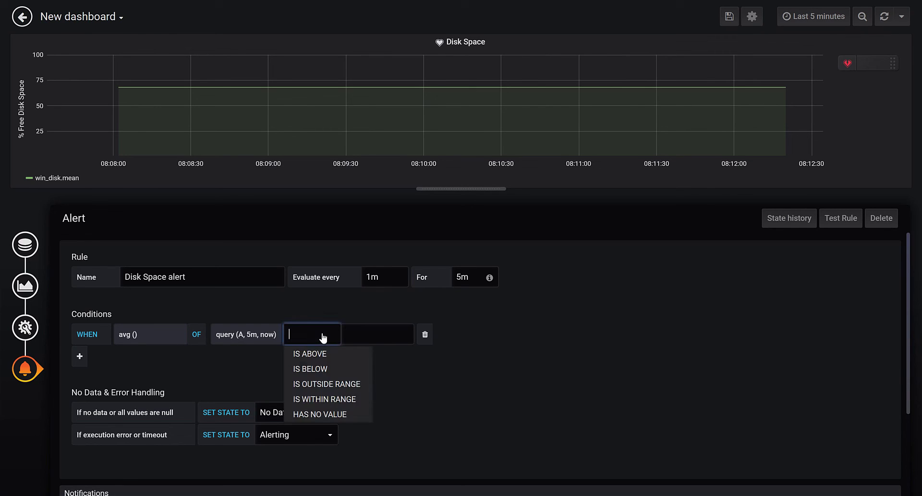
left_click(321, 369)
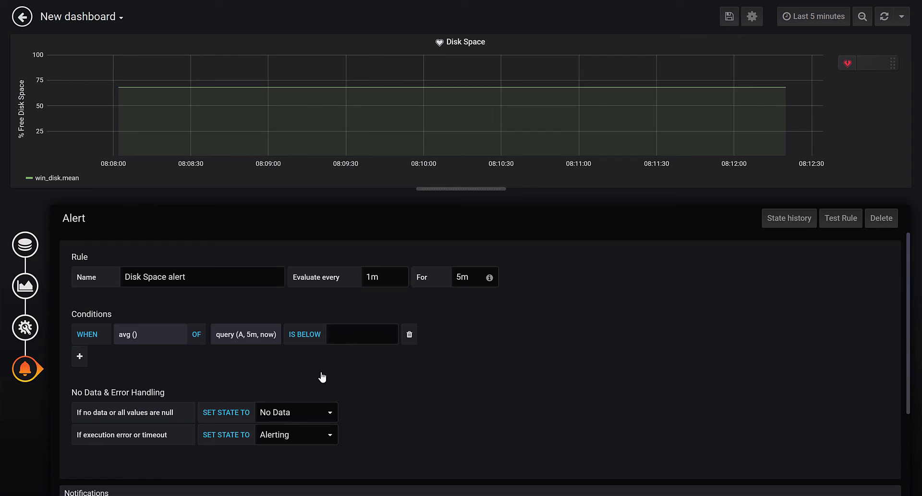
left_click(370, 342)
type("10")
left_click(416, 349)
- Begin adding a notification recipient to the alert, then cancel it
scroll(429, 369, "down", 3)
scroll(430, 369, "up", 3)
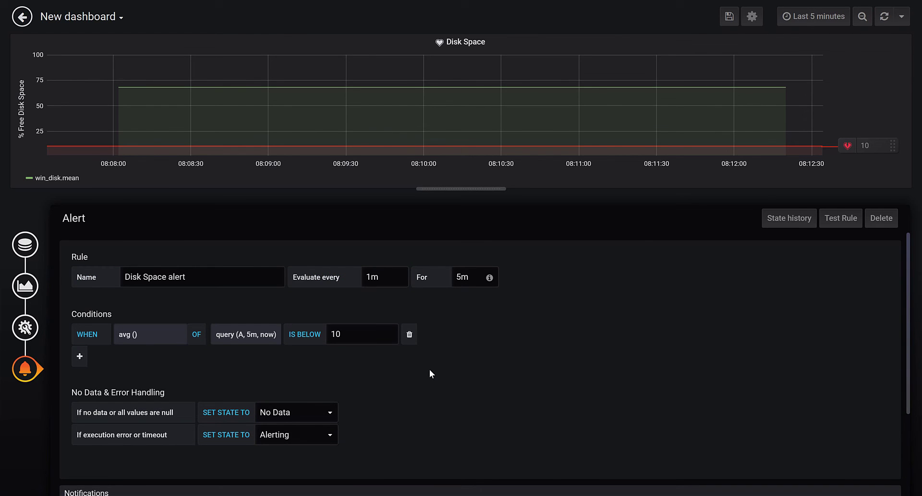
scroll(429, 369, "down", 3)
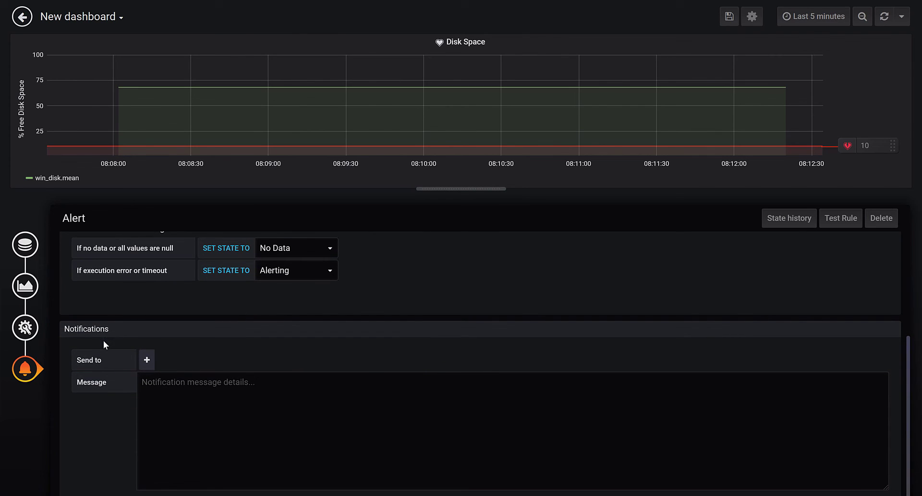
left_click(146, 361)
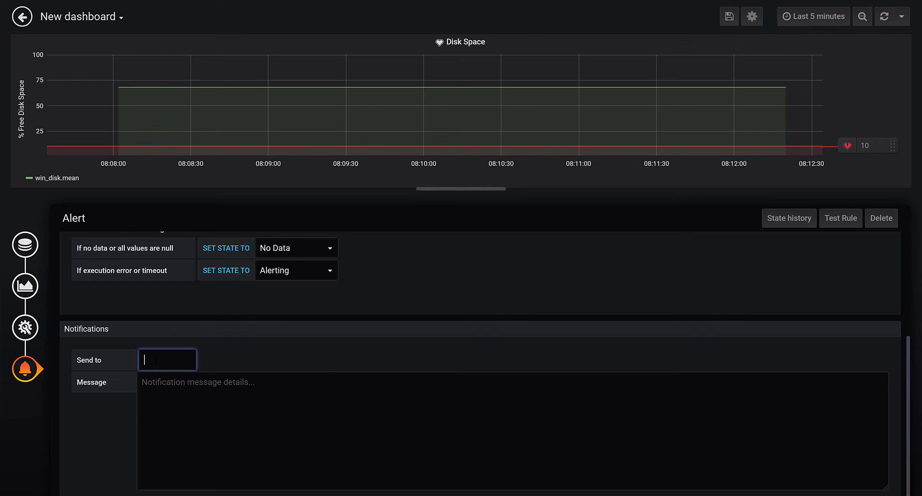
left_click(144, 294)
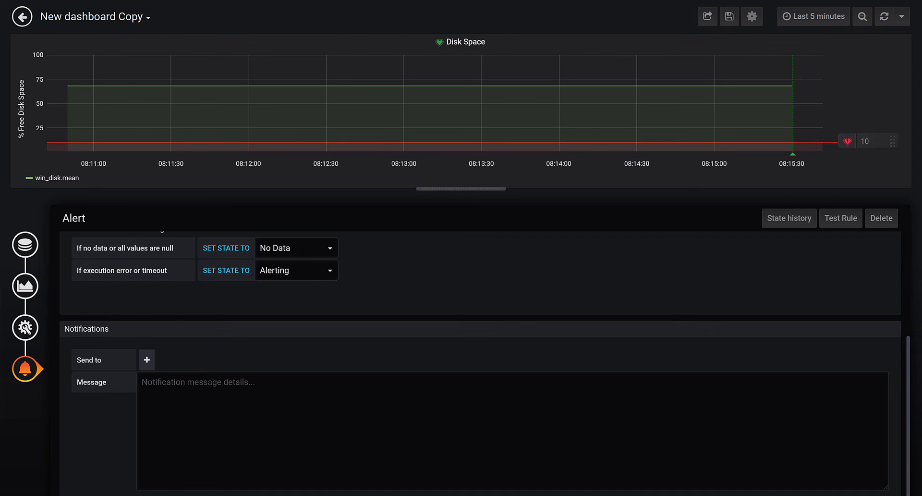
- Leave the panel editor and add a new notification channel of type Email under Alerting > Notification channels
left_click(22, 16)
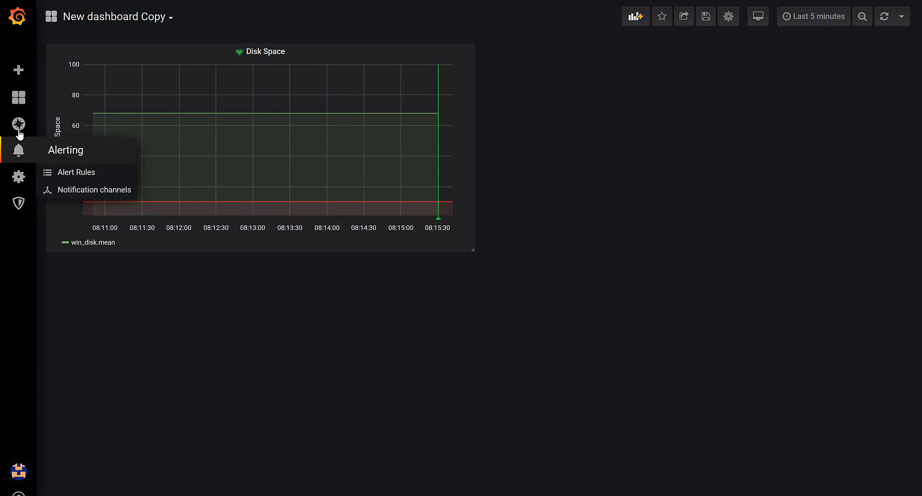
mouse_move(18, 150)
left_click(73, 190)
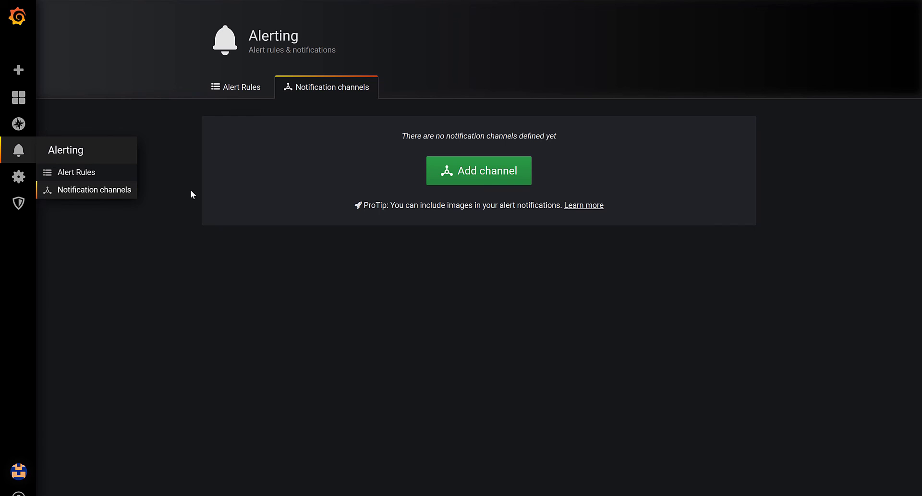
left_click(480, 175)
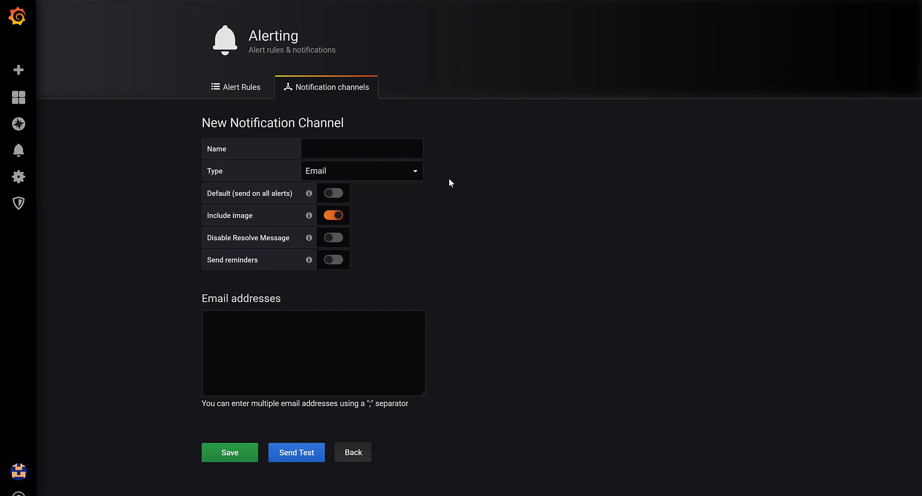
left_click(417, 173)
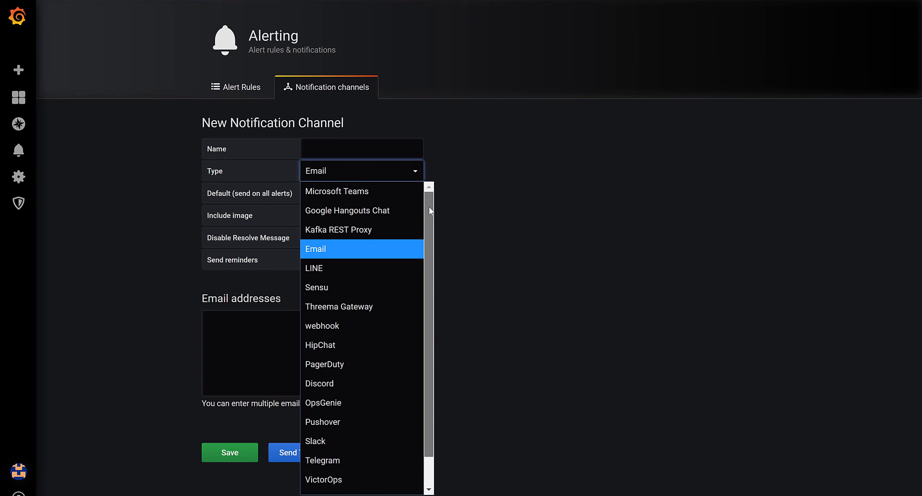
left_click_drag(428, 207, 431, 270)
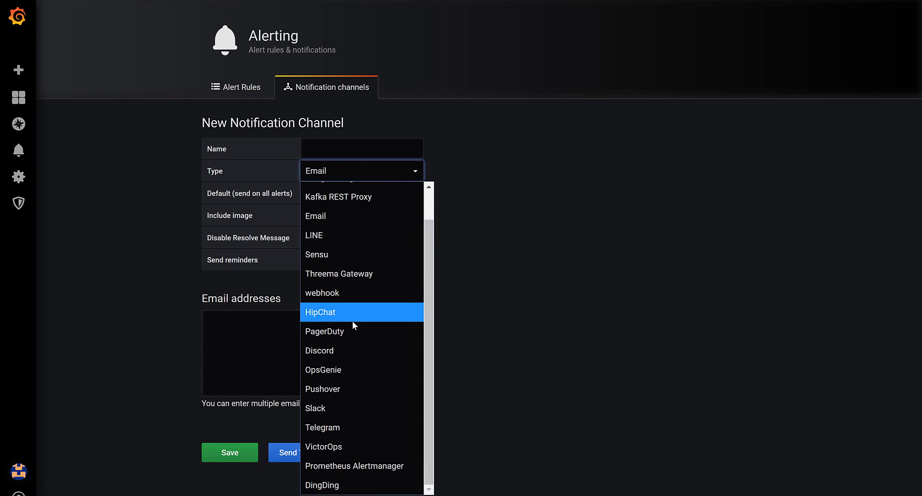
left_click(136, 312)
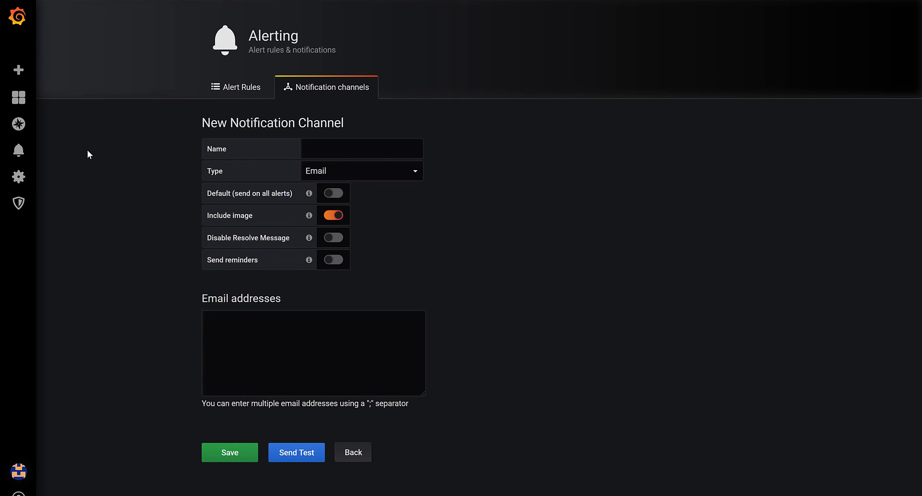
- Open 'New dashboard Copy' from Dashboards > Manage and read win_disk.mean near 68 on the Disk Space graph
mouse_move(18, 98)
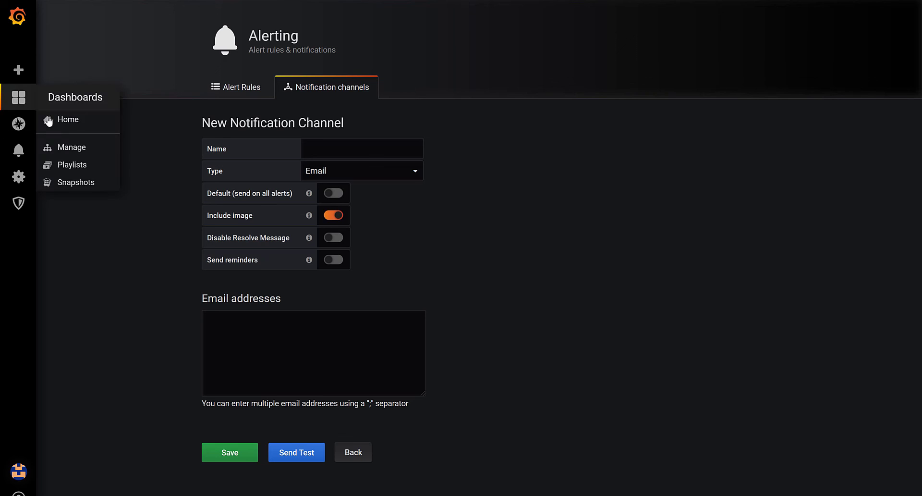
left_click(59, 150)
left_click(294, 269)
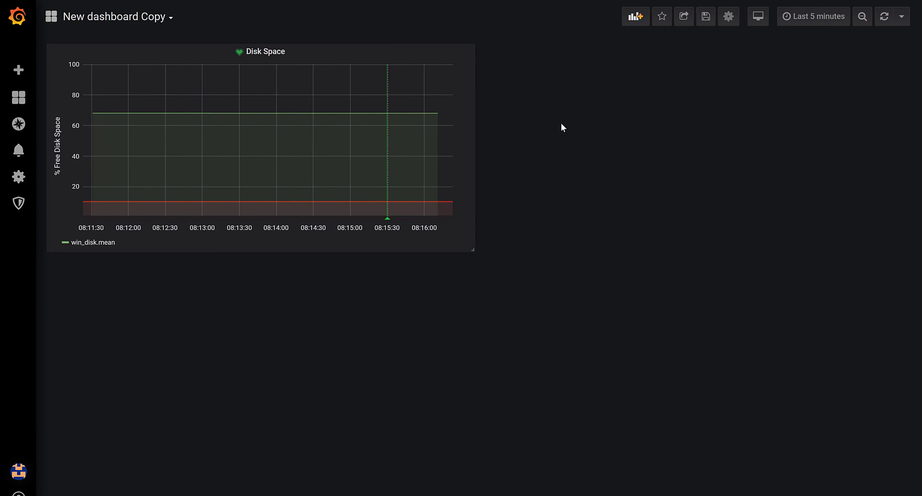
mouse_move(107, 114)
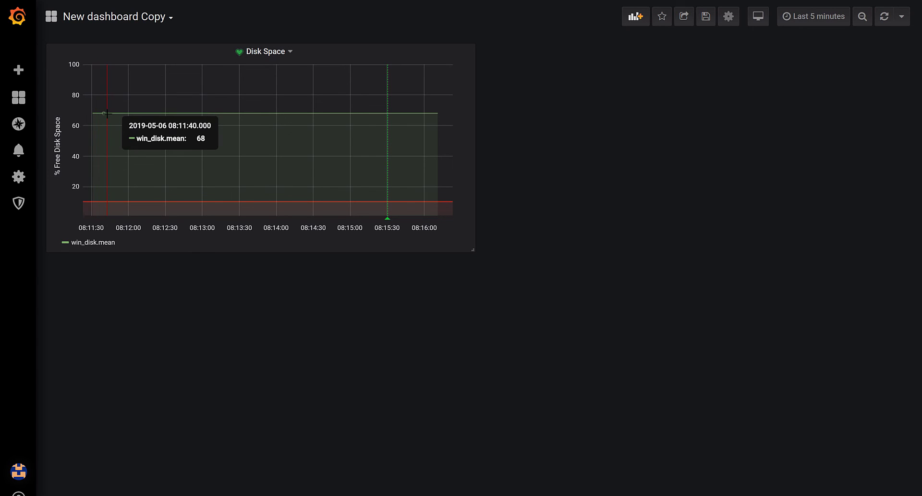